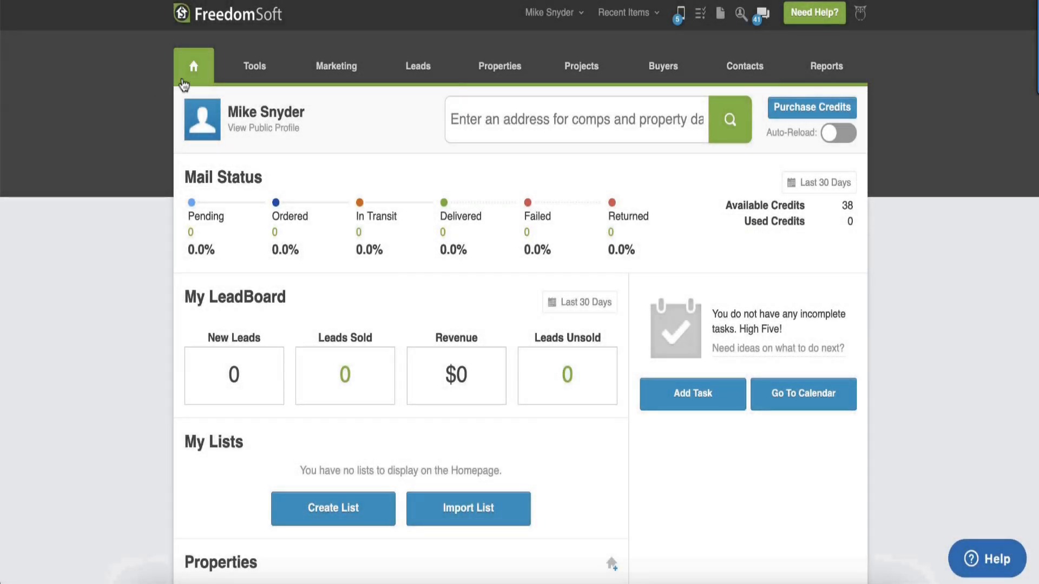
{"action": "mouse_move", "coordinate": [259, 69]}
{"action": "left_click", "coordinate": [272, 182]}
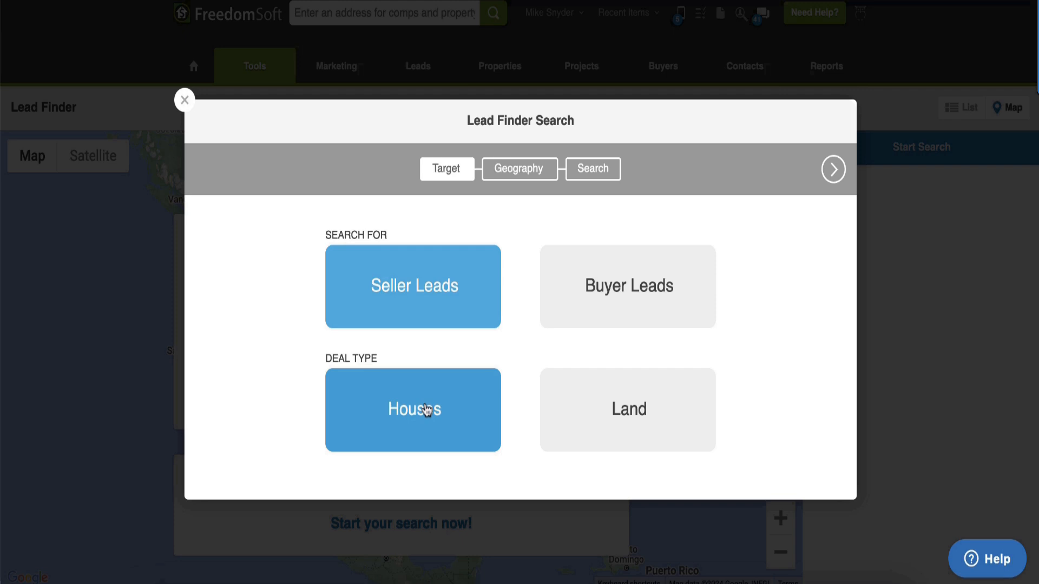
{"action": "left_click", "coordinate": [616, 301]}
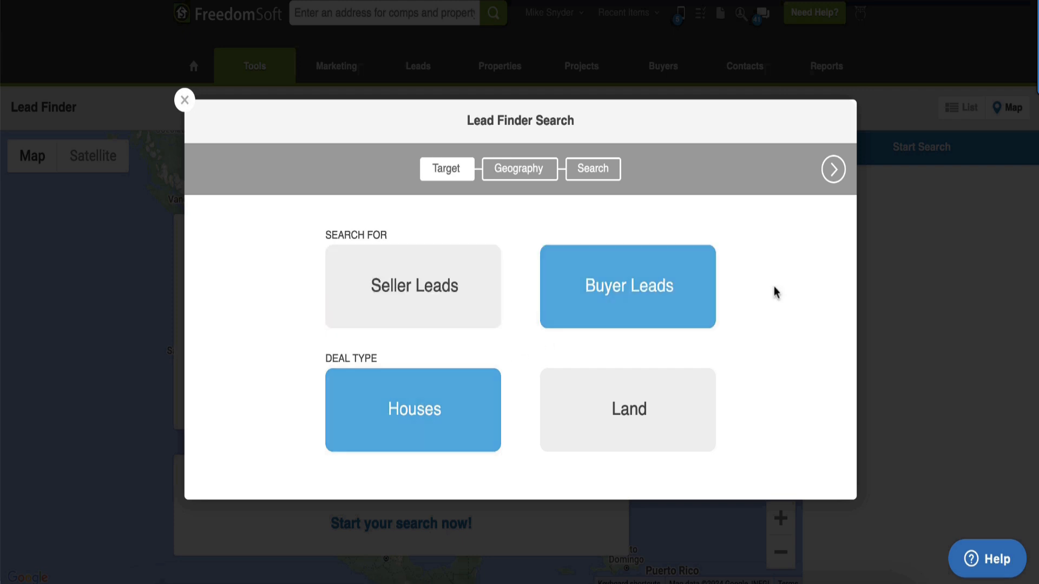
{"action": "left_click", "coordinate": [834, 169]}
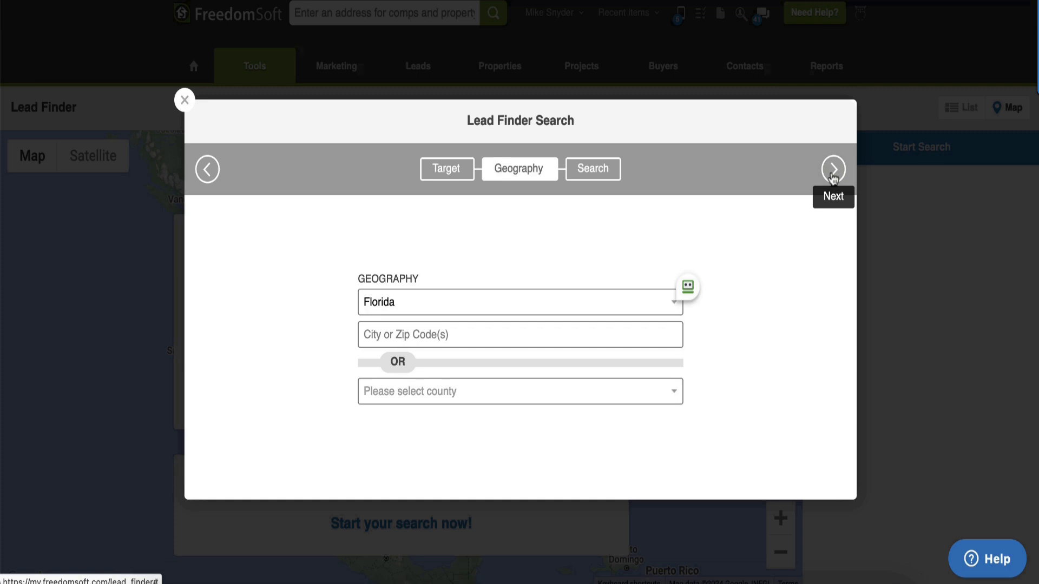
{"action": "left_click", "coordinate": [185, 101]}
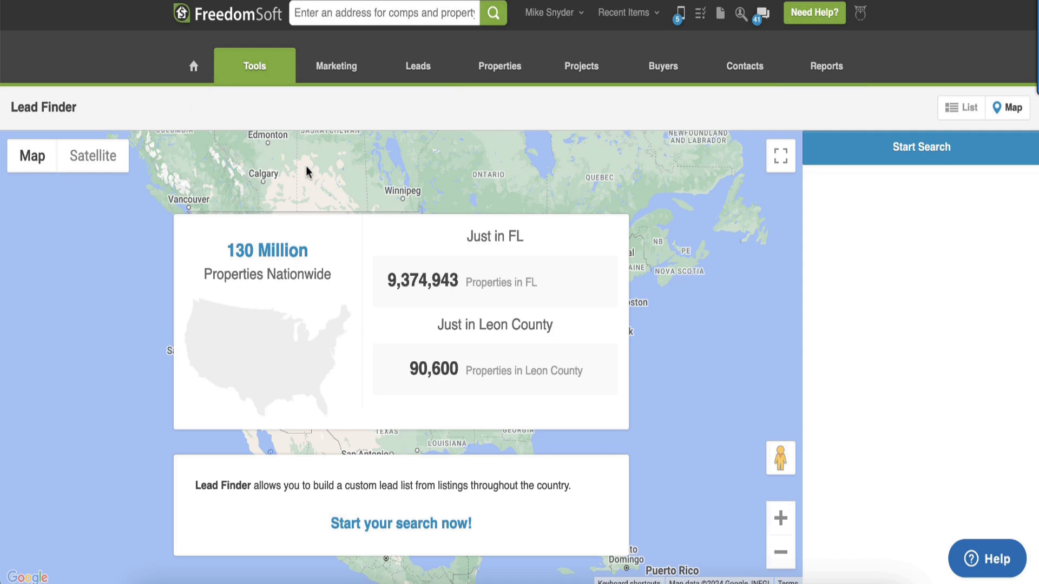
- Open Zip Finder and set the search state to Tennessee
{"action": "mouse_move", "coordinate": [264, 73]}
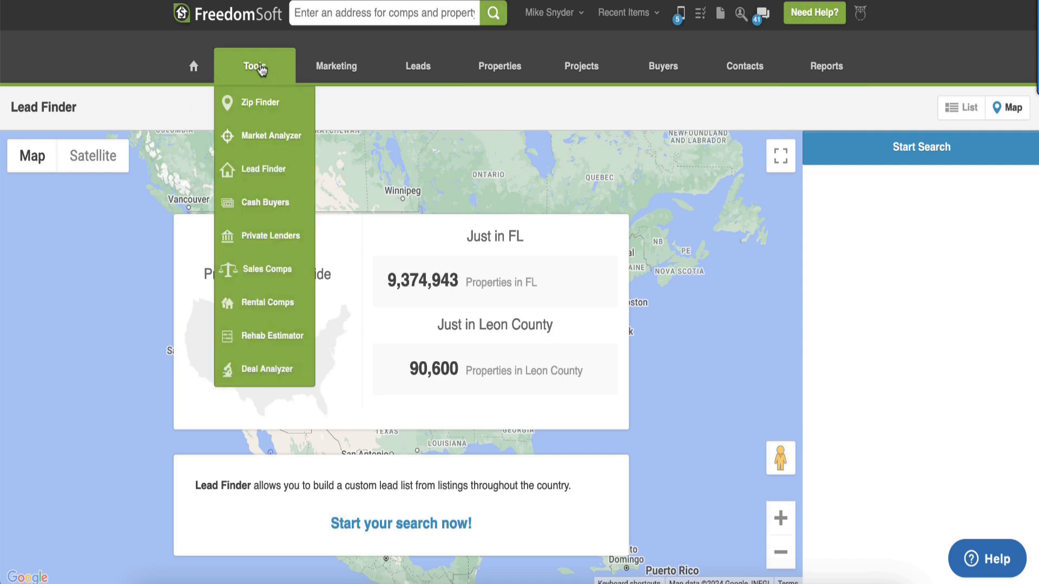
{"action": "left_click", "coordinate": [261, 105]}
{"action": "left_click", "coordinate": [926, 195]}
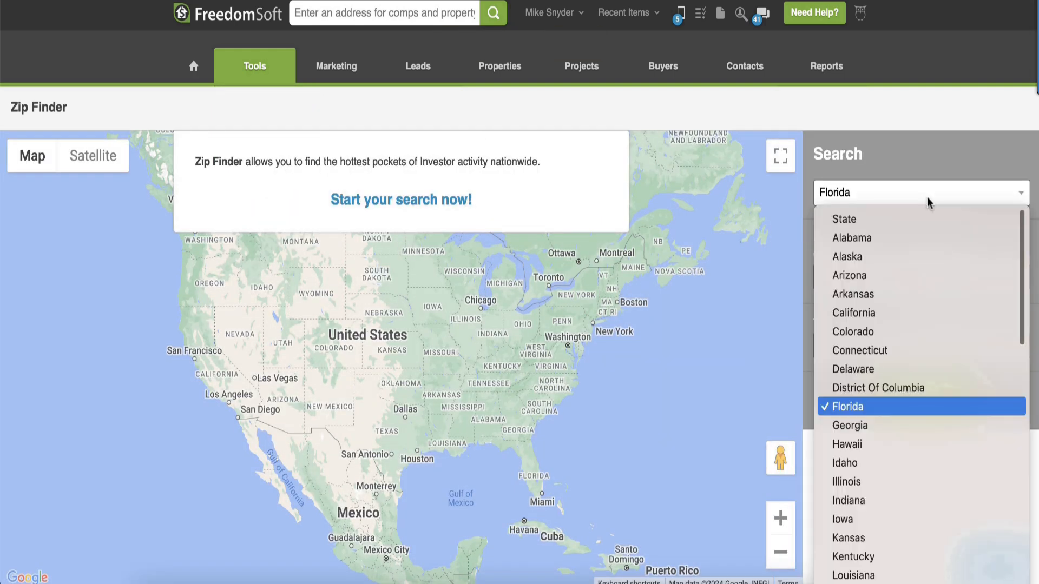
{"action": "scroll", "coordinate": [920, 337], "scroll_direction": "down", "scroll_amount": 10}
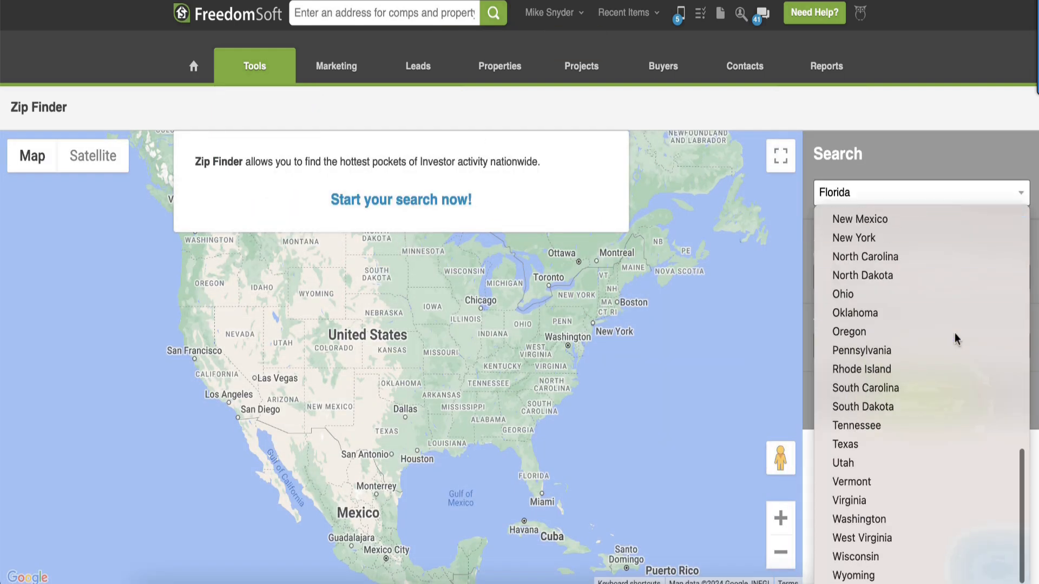
{"action": "left_click", "coordinate": [920, 425]}
- Search Zip Finder by the Memphis, TN-MS-AR MSA with the timeframe set to Last 180 Days
{"action": "left_click", "coordinate": [901, 277]}
{"action": "scroll", "coordinate": [908, 431], "scroll_direction": "down", "scroll_amount": 3}
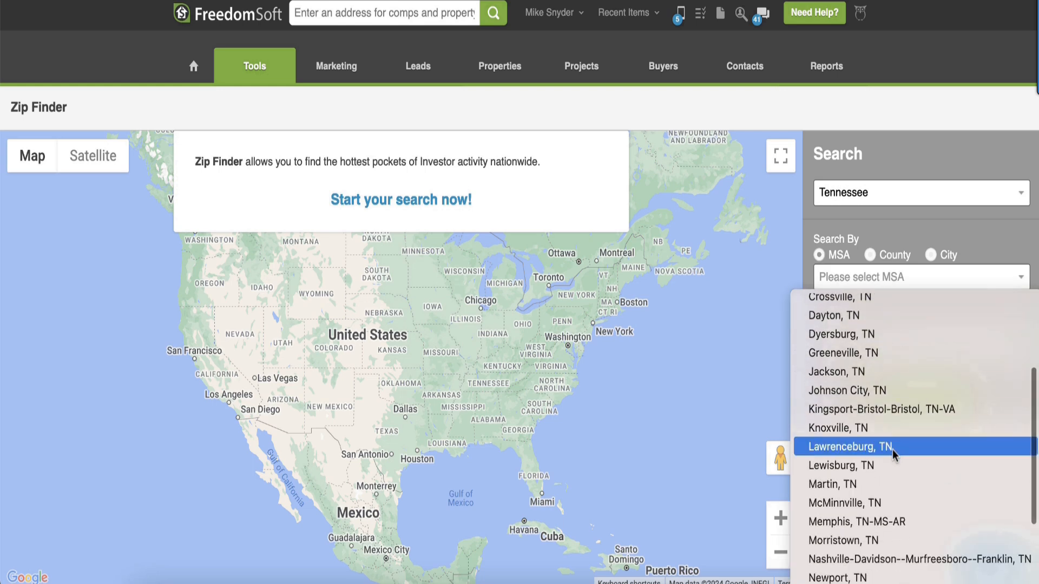
{"action": "left_click", "coordinate": [866, 521]}
{"action": "left_click", "coordinate": [851, 347]}
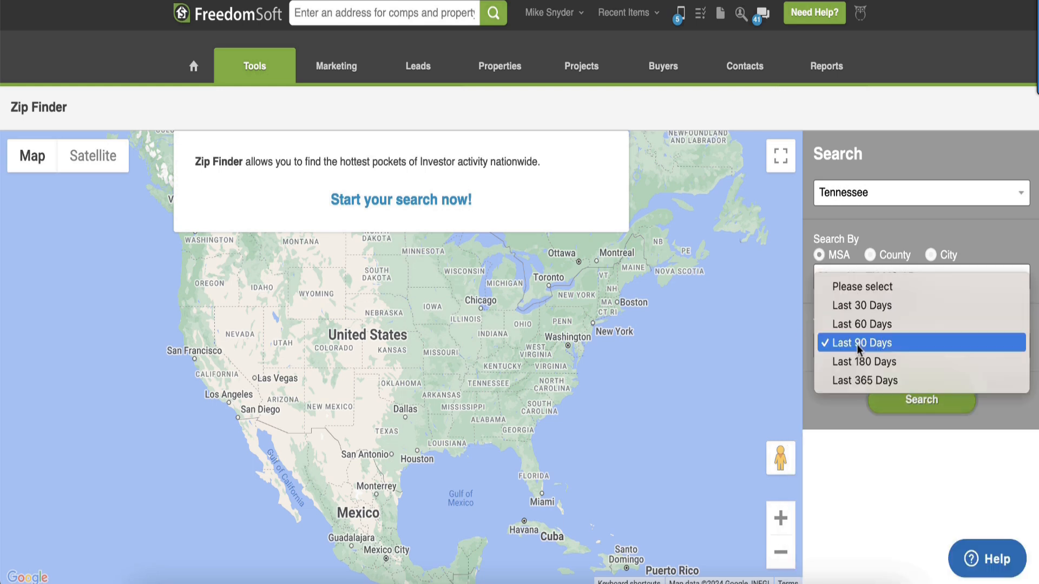
{"action": "left_click", "coordinate": [866, 362]}
{"action": "left_click", "coordinate": [926, 407]}
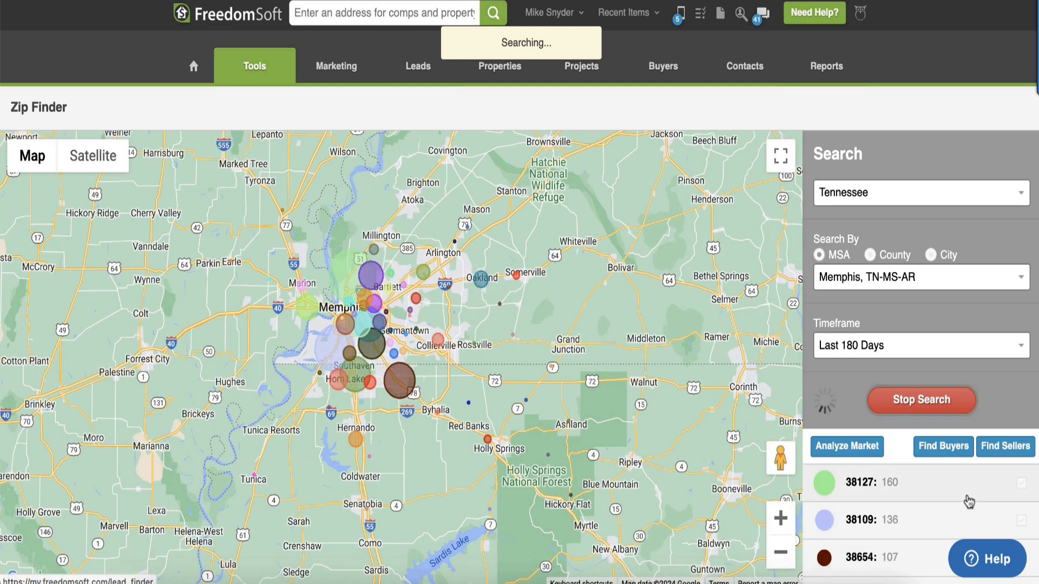
- Examine the ranked zip code results for Memphis, comparing investor activity from the busiest to the least active zip codes
{"action": "scroll", "coordinate": [968, 500], "scroll_direction": "down", "scroll_amount": 1}
{"action": "scroll", "coordinate": [969, 500], "scroll_direction": "down", "scroll_amount": 5}
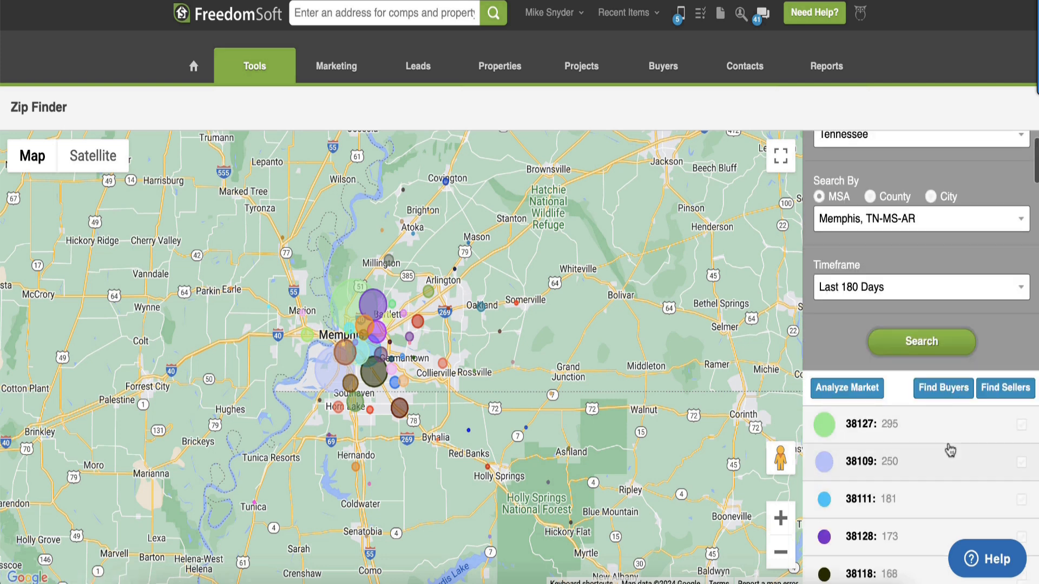
{"action": "scroll", "coordinate": [947, 448], "scroll_direction": "down", "scroll_amount": 4}
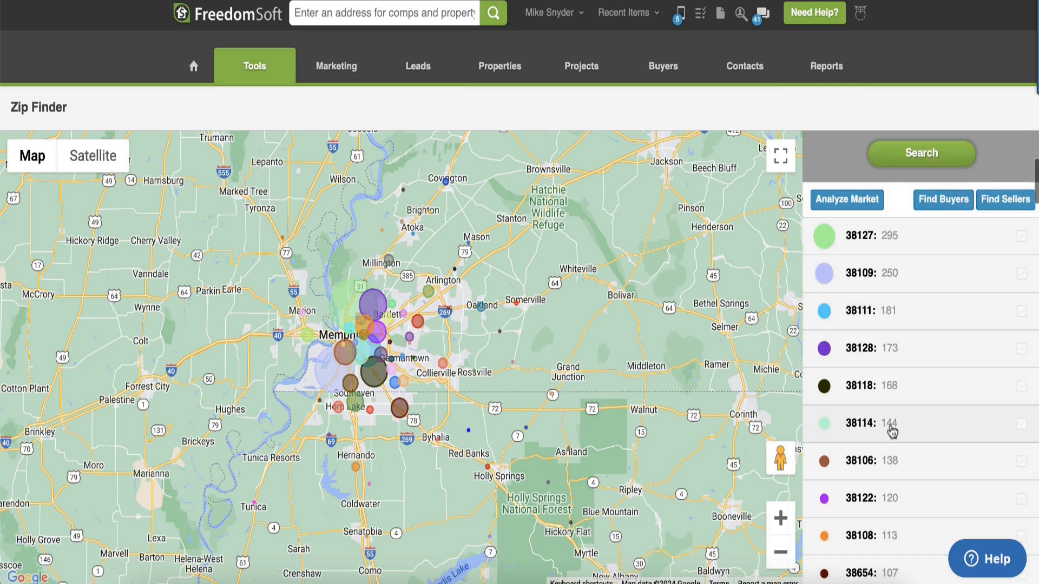
{"action": "scroll", "coordinate": [986, 447], "scroll_direction": "down", "scroll_amount": 7}
{"action": "scroll", "coordinate": [986, 446], "scroll_direction": "down", "scroll_amount": 15}
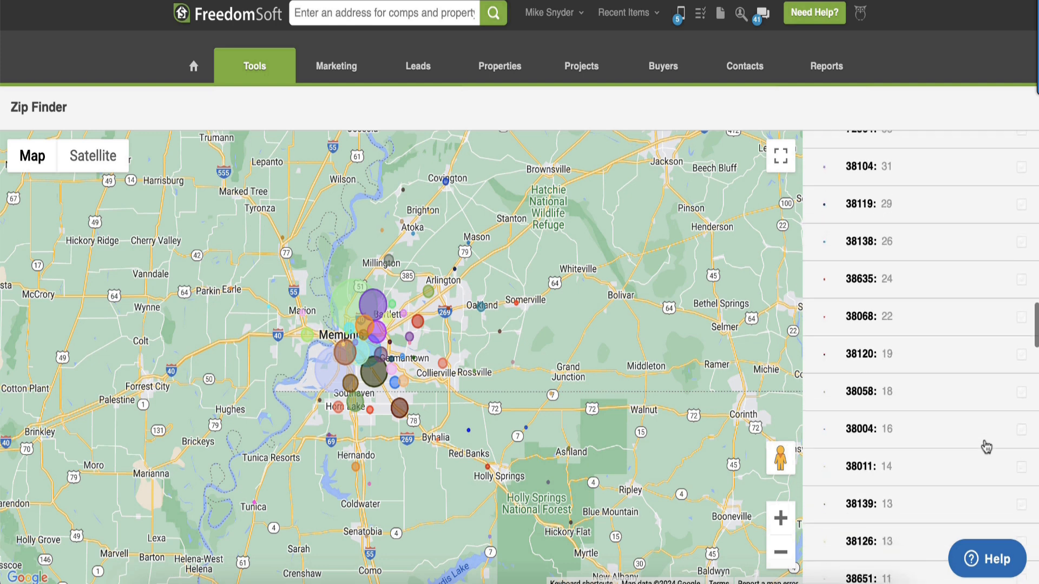
{"action": "scroll", "coordinate": [987, 447], "scroll_direction": "up", "scroll_amount": 12}
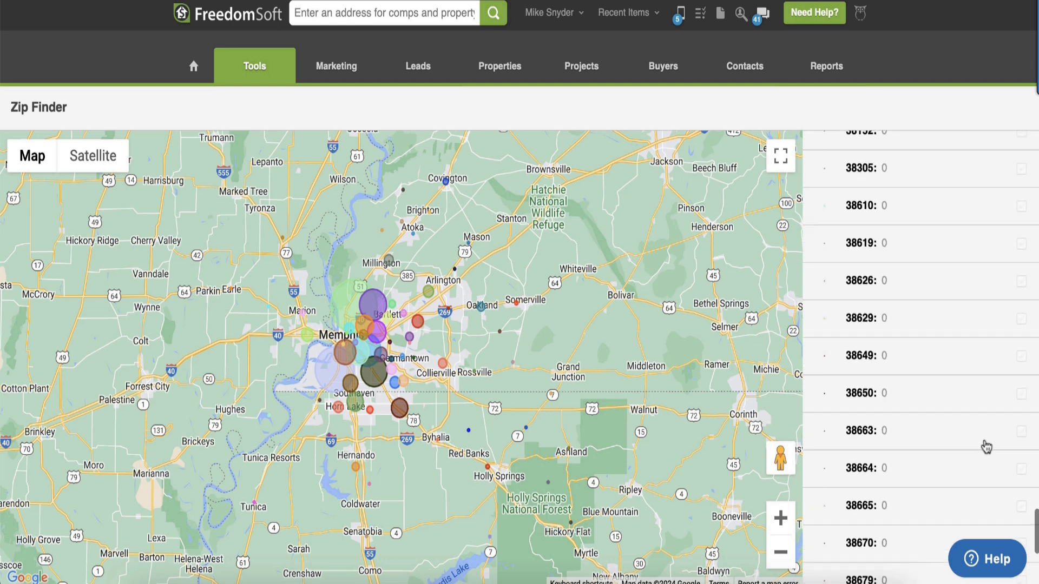
{"action": "scroll", "coordinate": [986, 447], "scroll_direction": "up", "scroll_amount": 10}
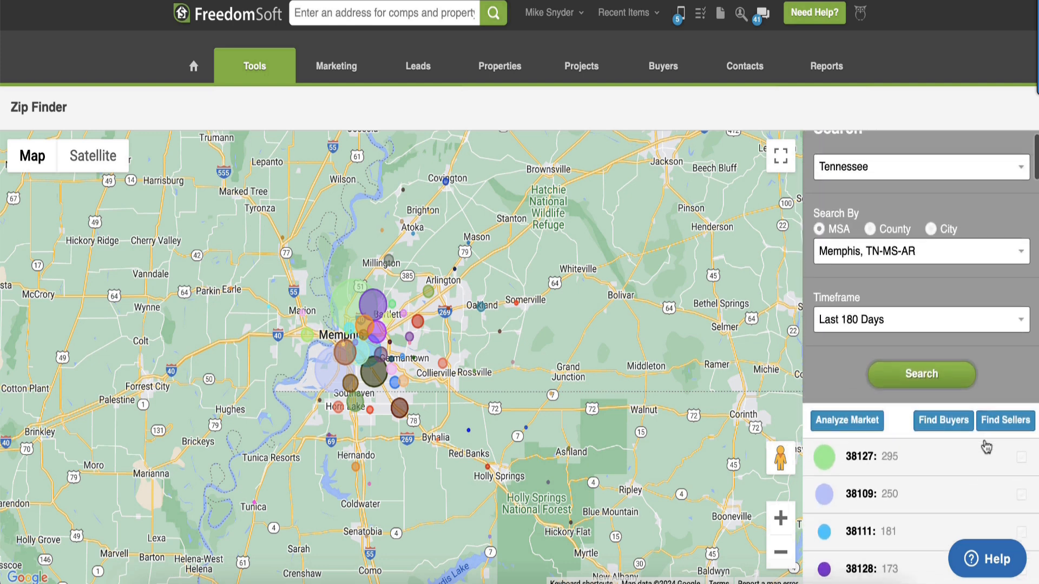
{"action": "scroll", "coordinate": [977, 439], "scroll_direction": "down", "scroll_amount": 2}
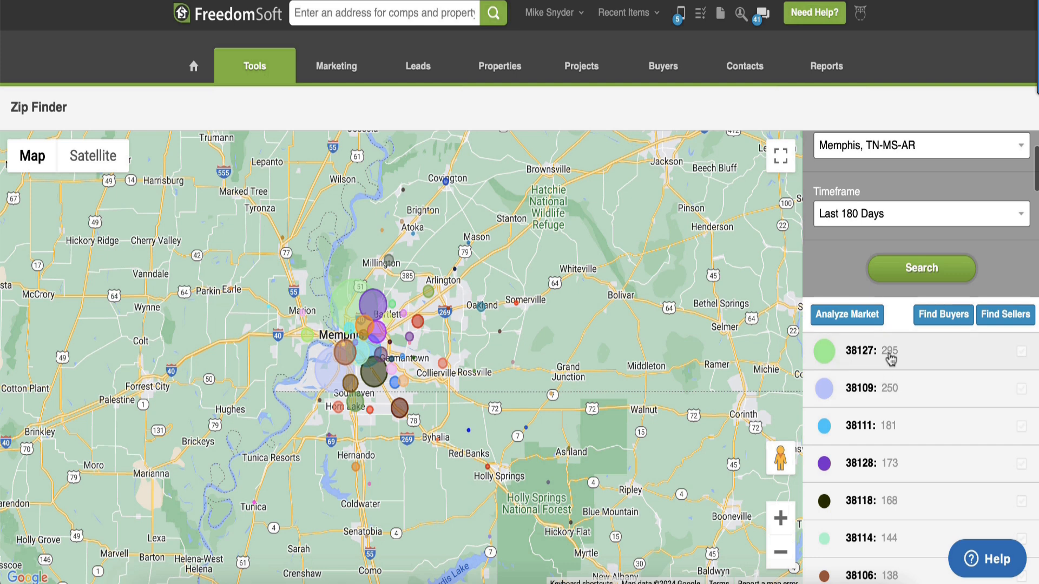
{"action": "scroll", "coordinate": [891, 358], "scroll_direction": "down", "scroll_amount": 20}
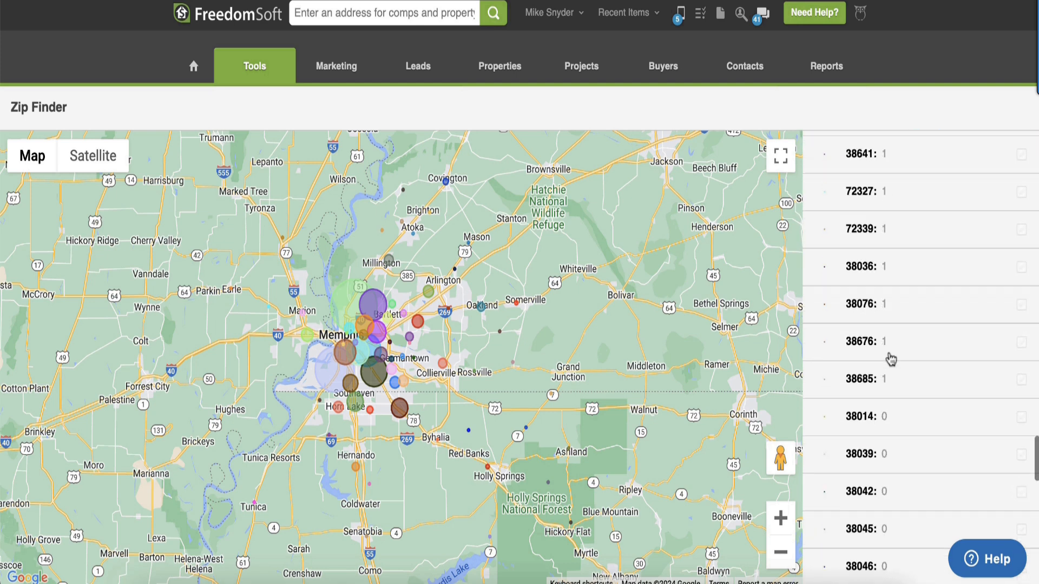
{"action": "scroll", "coordinate": [890, 354], "scroll_direction": "up", "scroll_amount": 20}
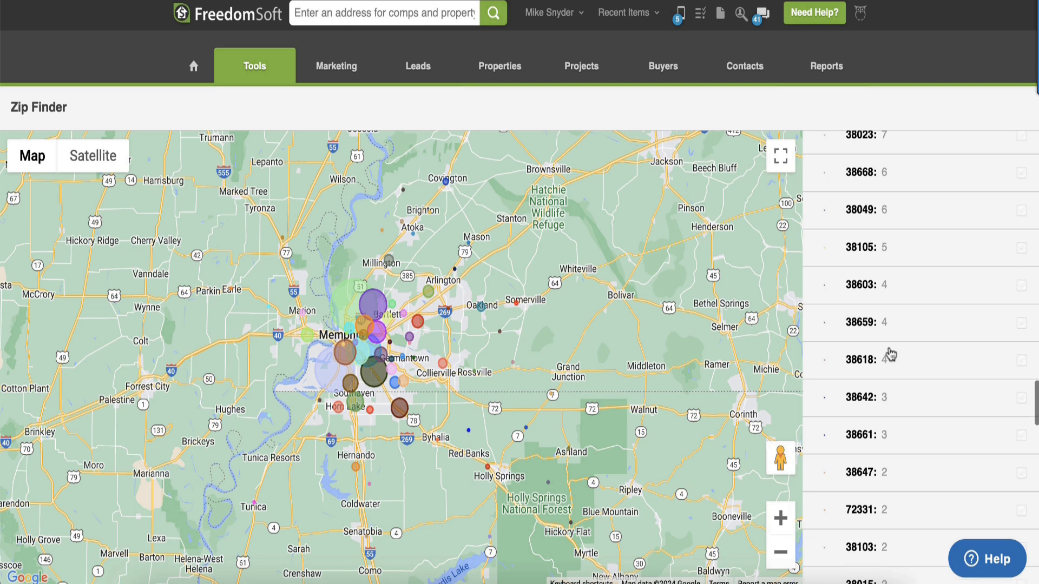
{"action": "scroll", "coordinate": [891, 355], "scroll_direction": "down", "scroll_amount": 5}
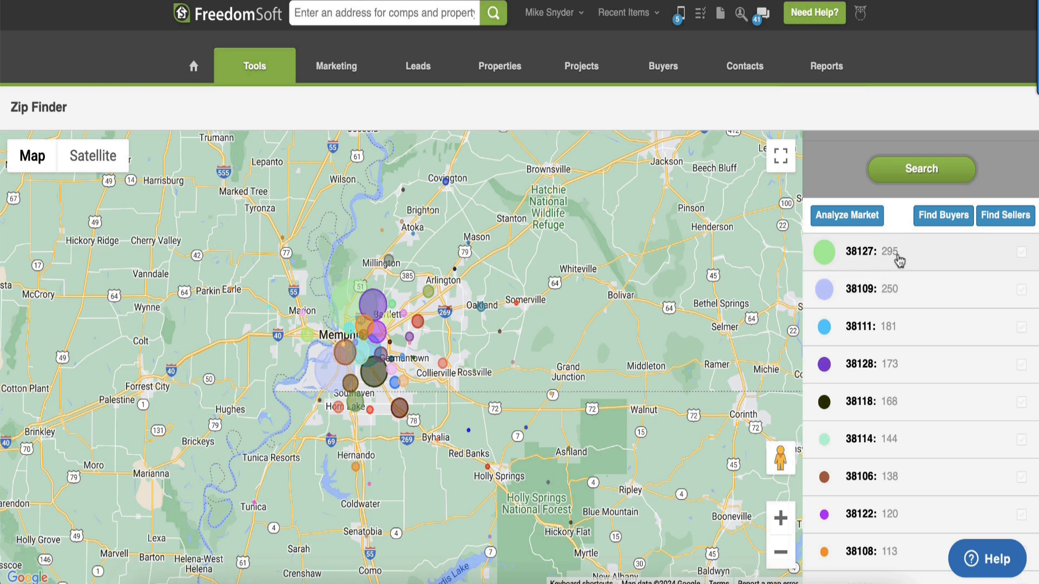
- Select the ten most active zip codes, 38127 through 38654 in the ranked results, and find buyers for them
{"action": "left_click", "coordinate": [1021, 252]}
{"action": "left_click", "coordinate": [1021, 312]}
{"action": "left_click", "coordinate": [1021, 350]}
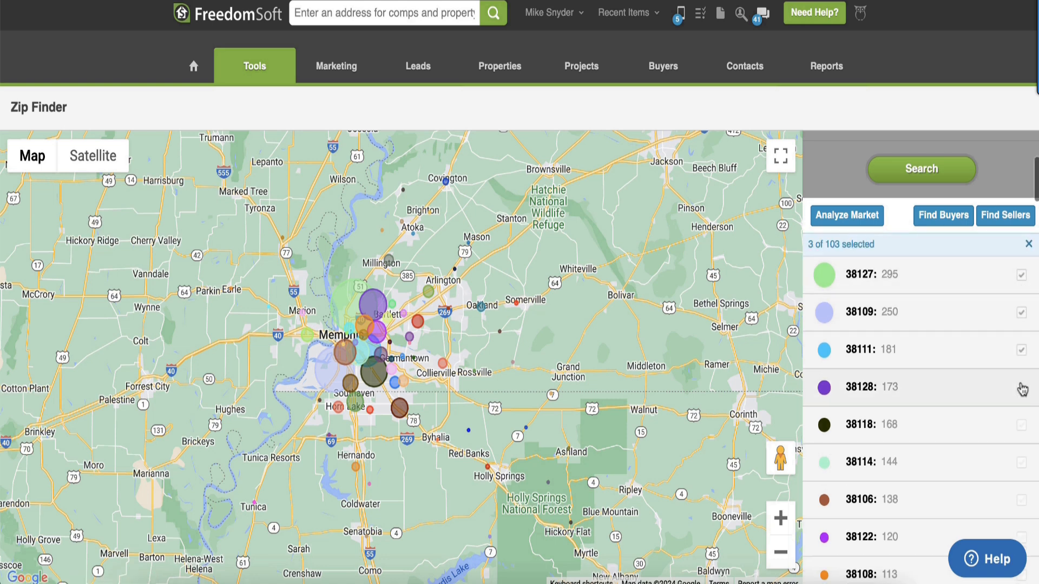
{"action": "left_click", "coordinate": [1021, 387]}
{"action": "left_click", "coordinate": [1021, 424]}
{"action": "scroll", "coordinate": [1001, 401], "scroll_direction": "up", "scroll_amount": 3}
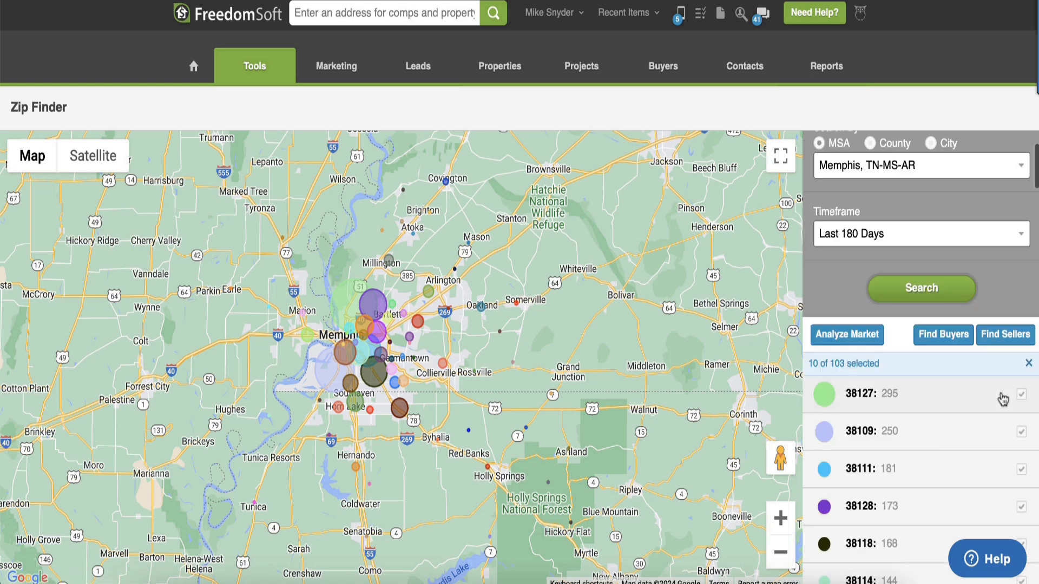
{"action": "left_click", "coordinate": [945, 335]}
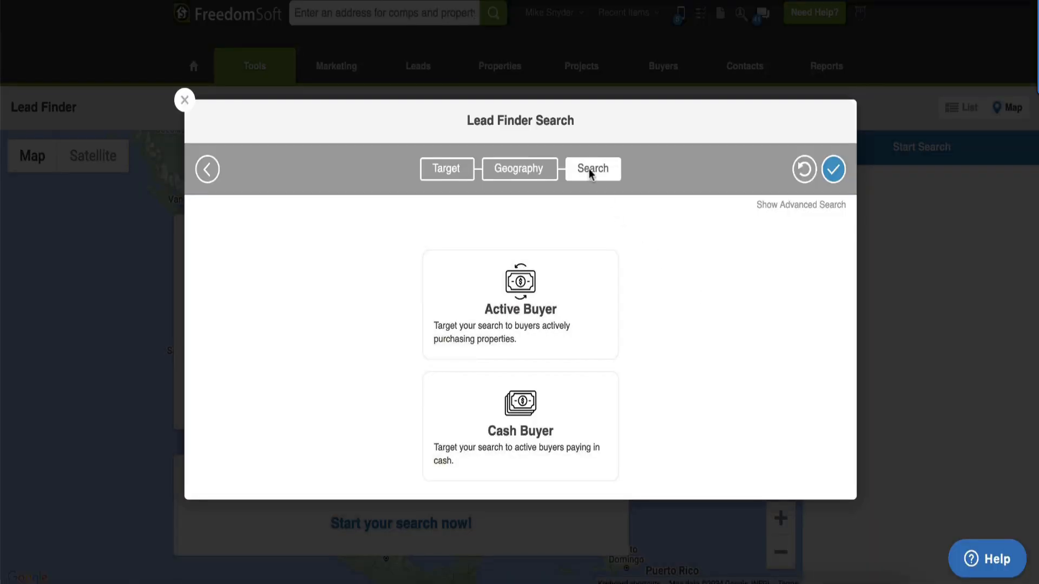
- Review the geography and target settings of the lead search, and return to its buyer type options
{"action": "left_click", "coordinate": [208, 169]}
{"action": "triple_click", "coordinate": [444, 335]}
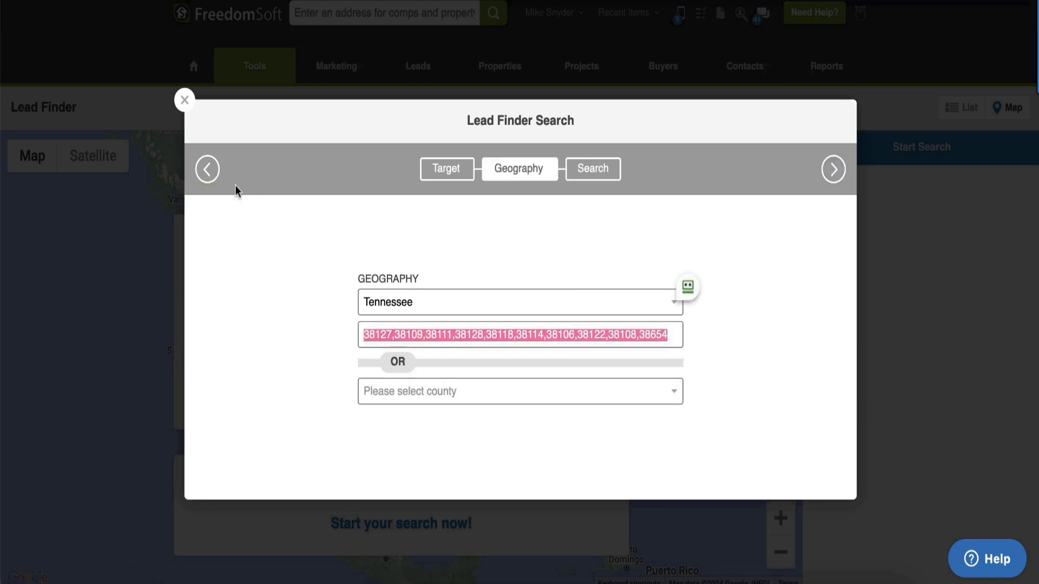
{"action": "left_click", "coordinate": [208, 171]}
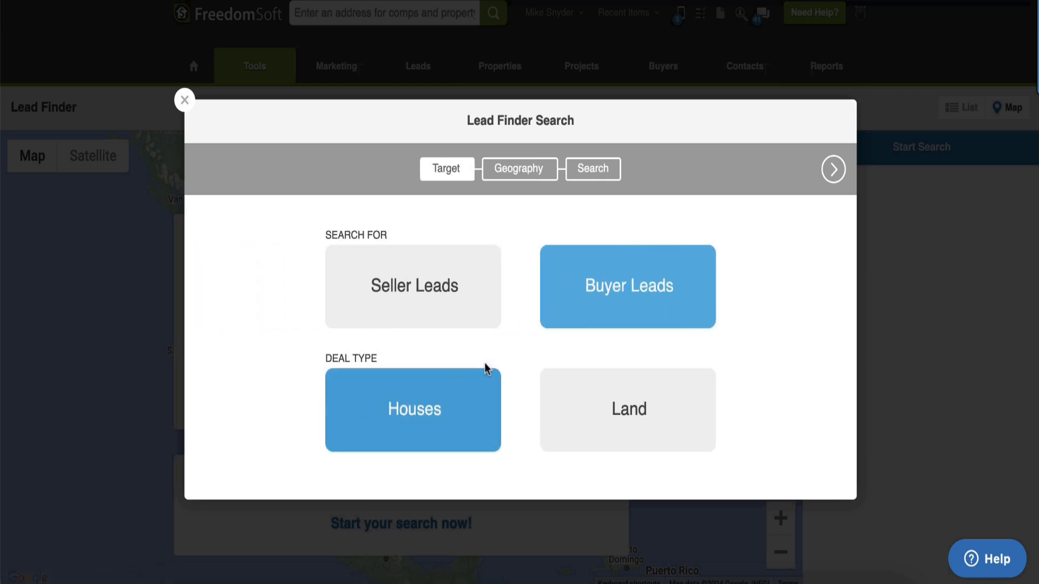
{"action": "left_click", "coordinate": [825, 176]}
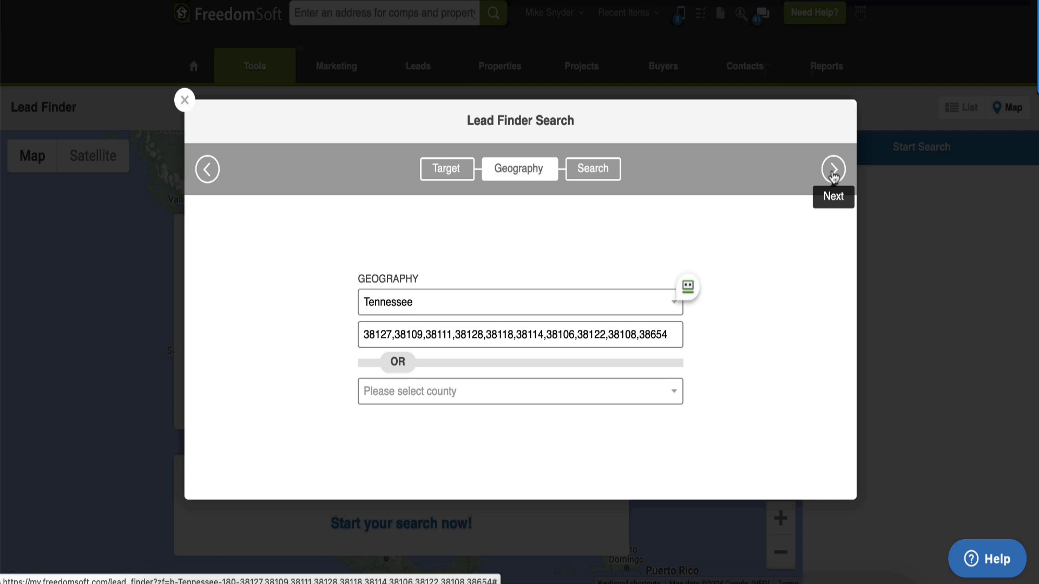
{"action": "left_click", "coordinate": [834, 172]}
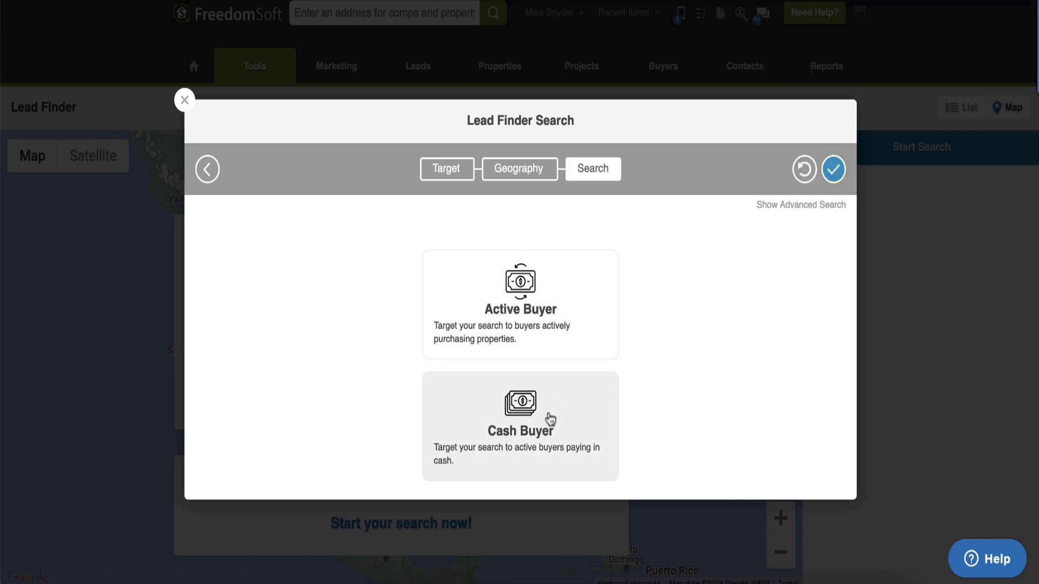
- Target the lead search to Active Buyer, after trying the Cash Buyer option
{"action": "left_click", "coordinate": [520, 295]}
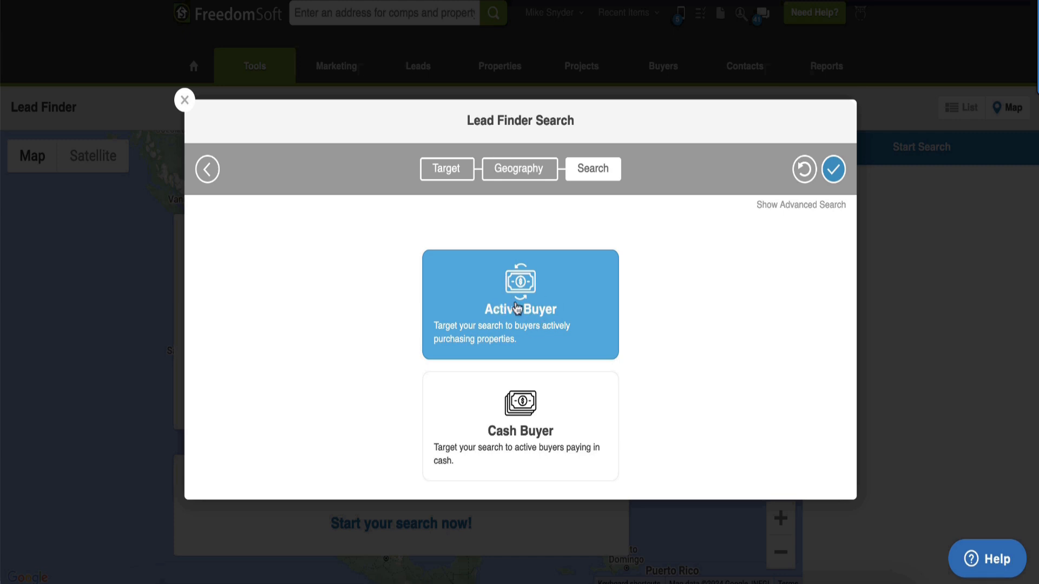
{"action": "left_click", "coordinate": [525, 460]}
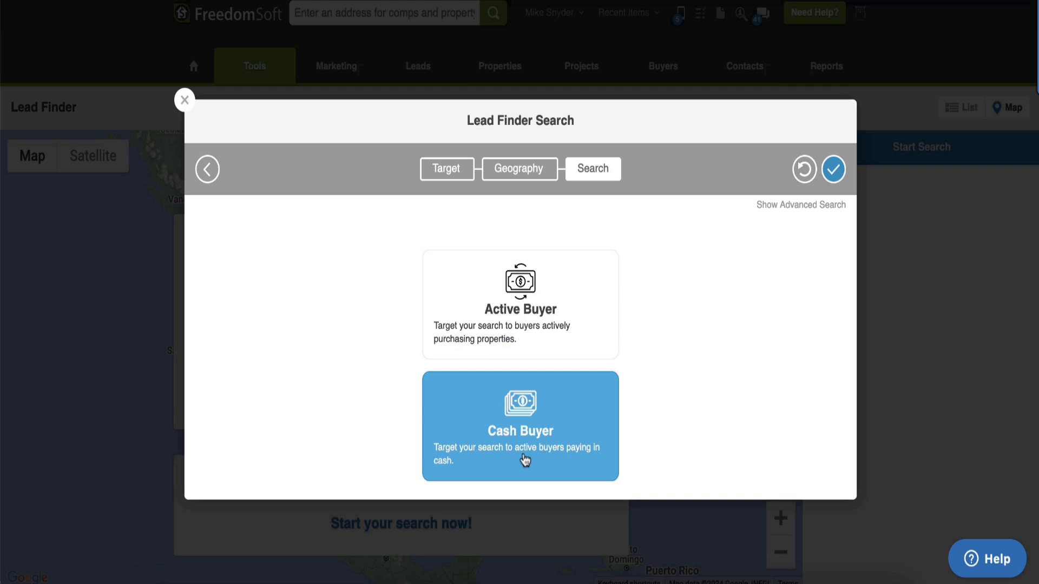
{"action": "left_click", "coordinate": [525, 305]}
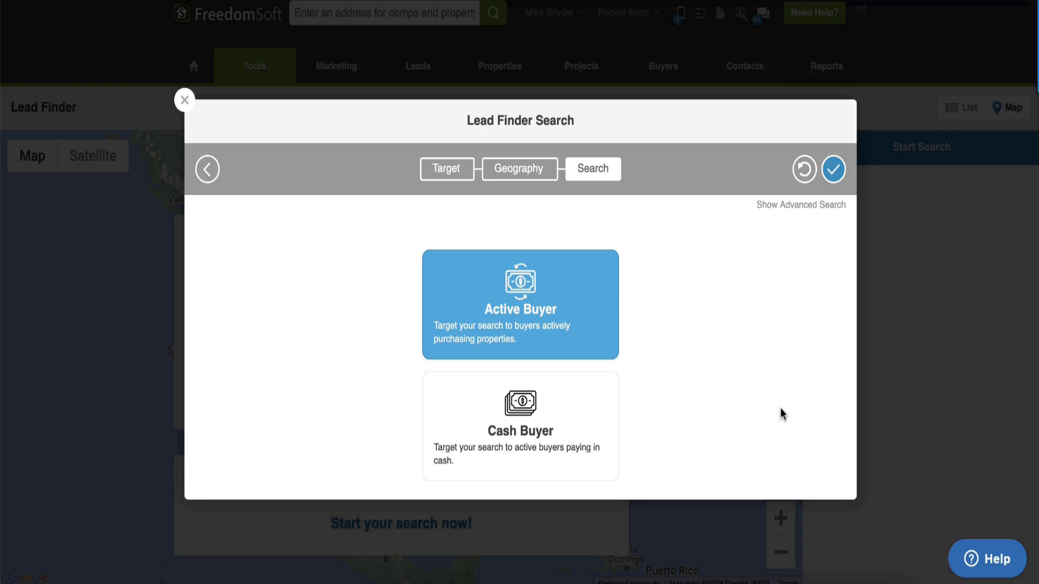
- Show the advanced search options and expand the Property Type and Property Filters sections
{"action": "left_click", "coordinate": [775, 204]}
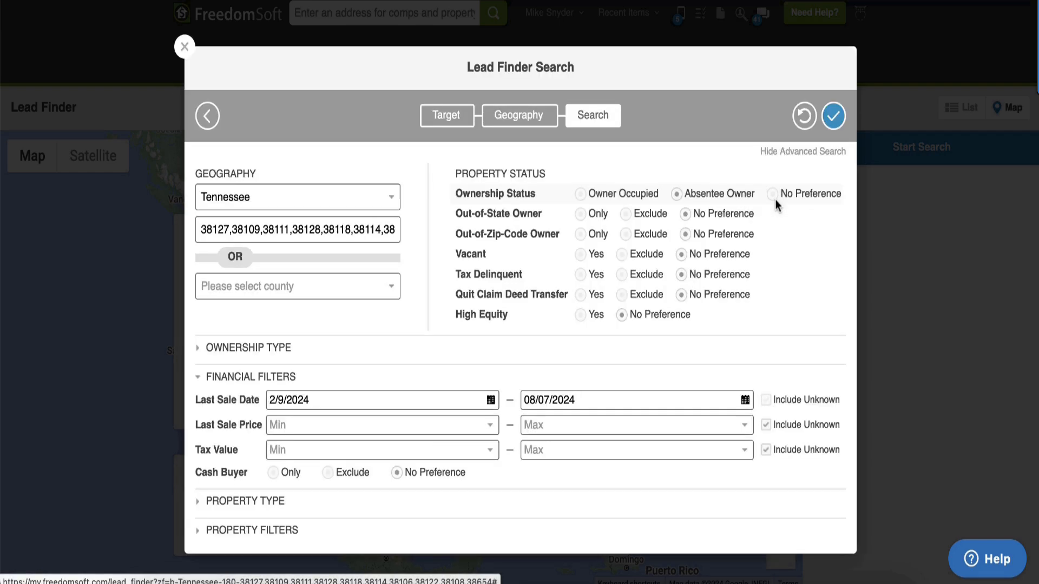
{"action": "scroll", "coordinate": [798, 329], "scroll_direction": "down", "scroll_amount": 2}
{"action": "scroll", "coordinate": [799, 329], "scroll_direction": "up", "scroll_amount": 2}
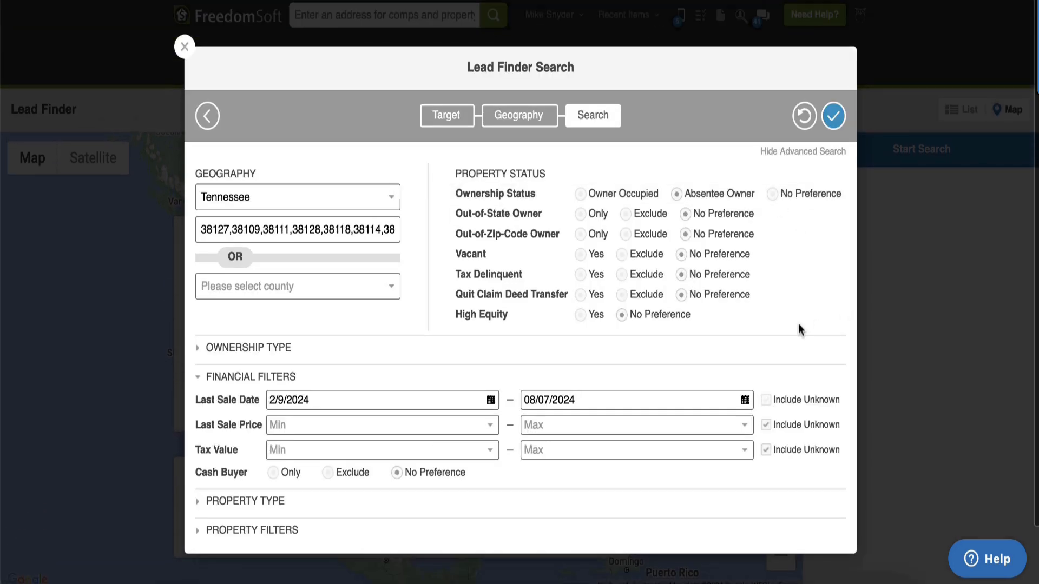
{"action": "left_click", "coordinate": [270, 501]}
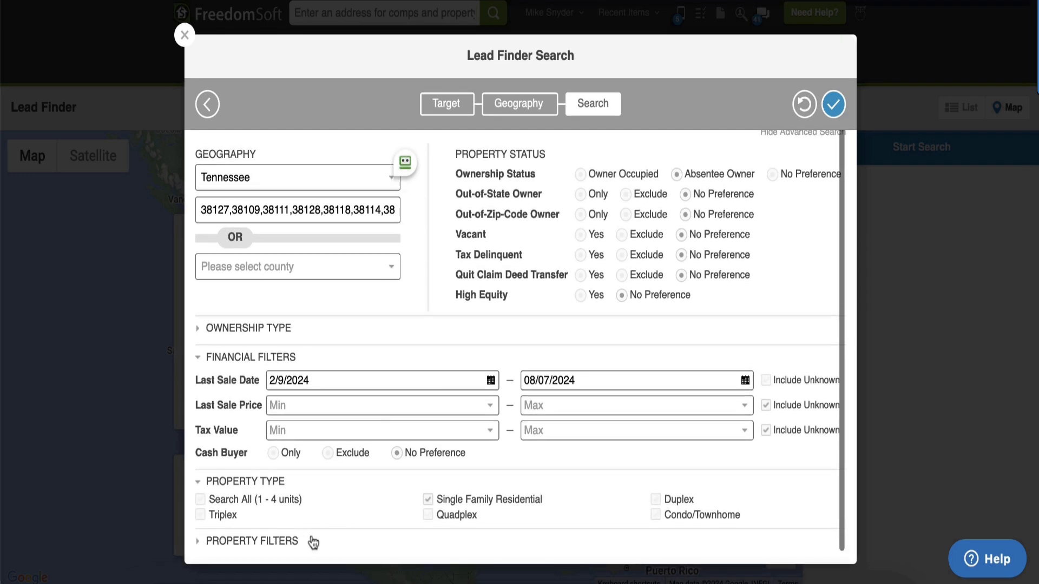
{"action": "left_click", "coordinate": [280, 540]}
{"action": "scroll", "coordinate": [457, 387], "scroll_direction": "down", "scroll_amount": 3}
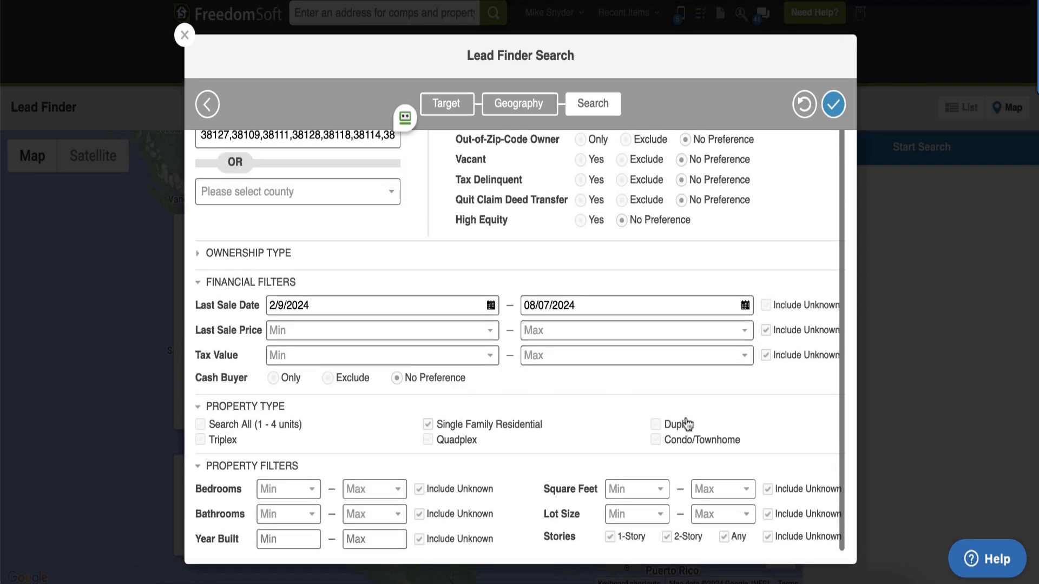
- Try a square footage range of 1,000 to 2,500 sqft in the property filters, and reset both limits
{"action": "left_click", "coordinate": [658, 496]}
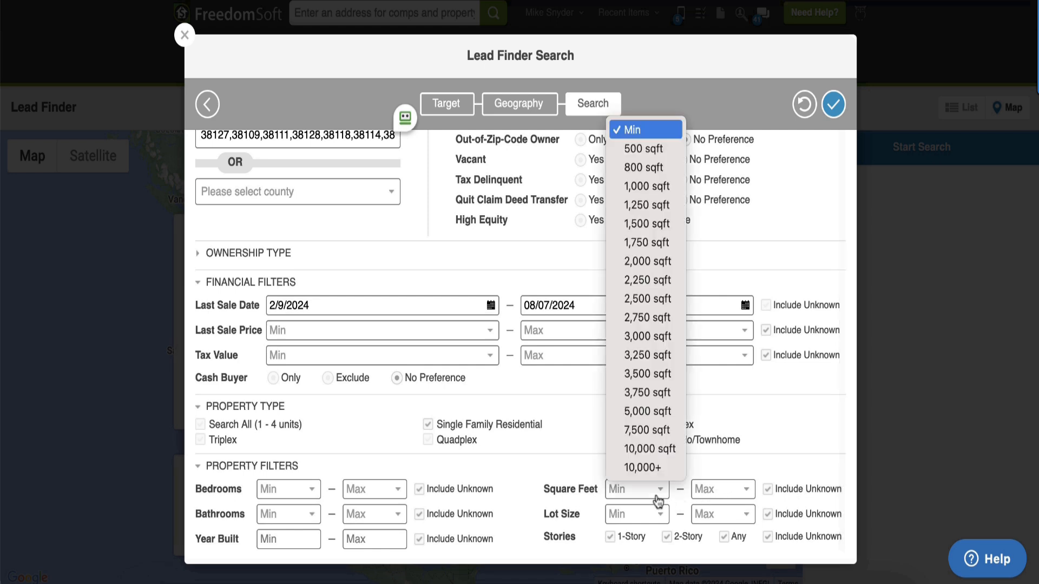
{"action": "left_click", "coordinate": [650, 186]}
{"action": "left_click", "coordinate": [749, 491]}
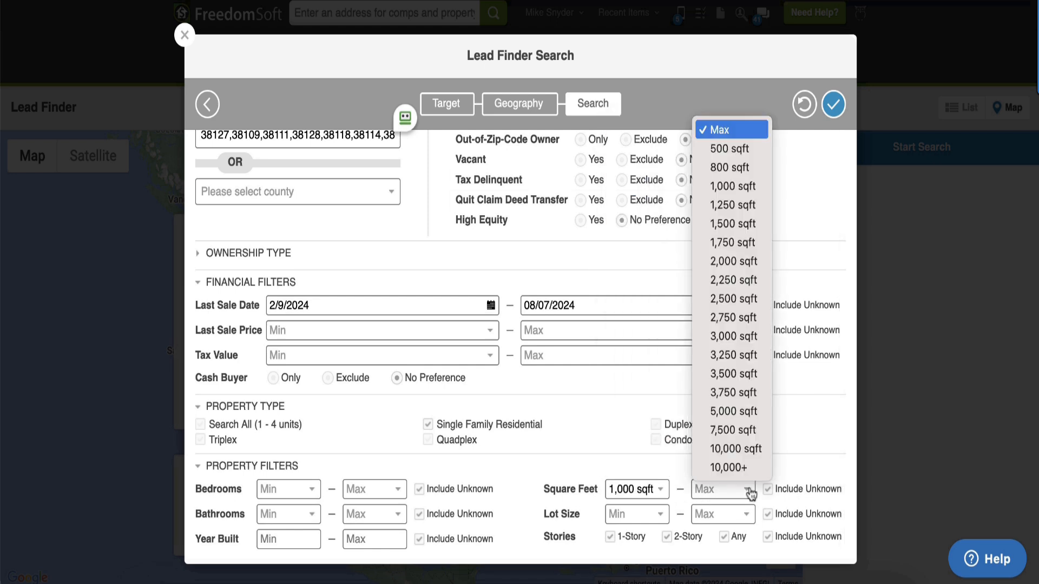
{"action": "left_click", "coordinate": [752, 298]}
{"action": "left_click", "coordinate": [744, 493]}
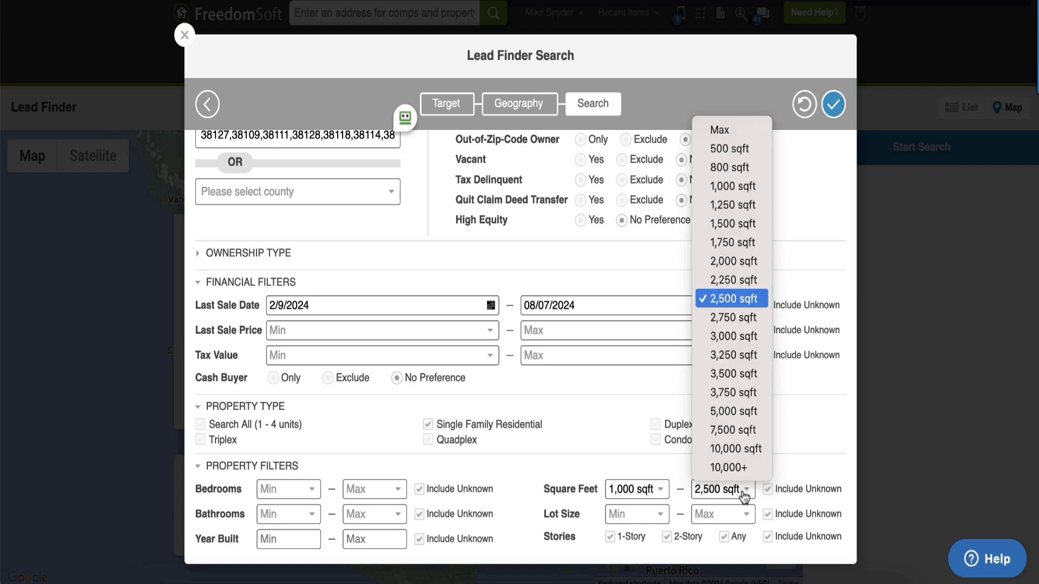
{"action": "left_click", "coordinate": [720, 130]}
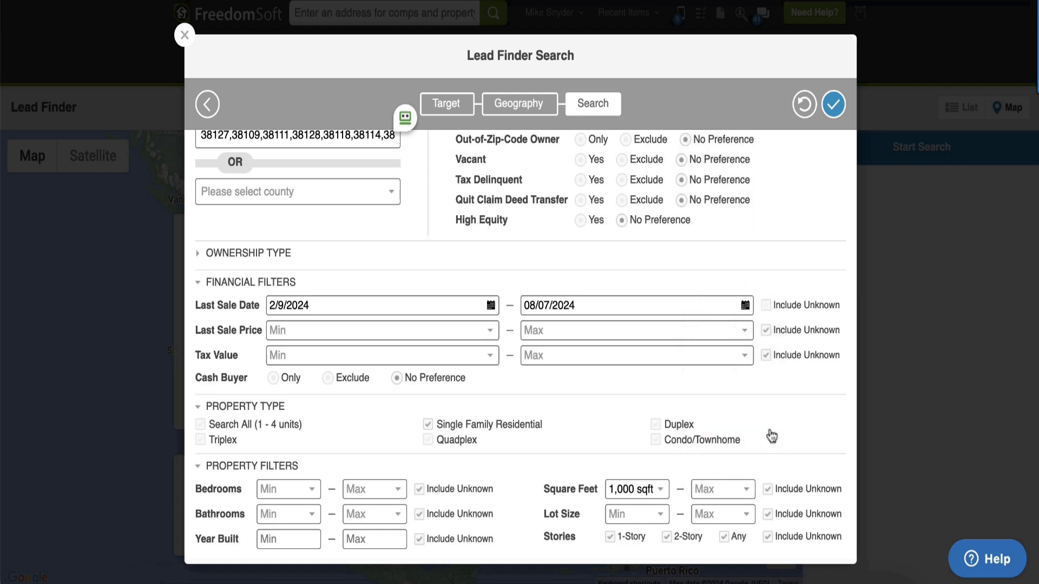
{"action": "left_click", "coordinate": [666, 488]}
{"action": "left_click", "coordinate": [639, 133]}
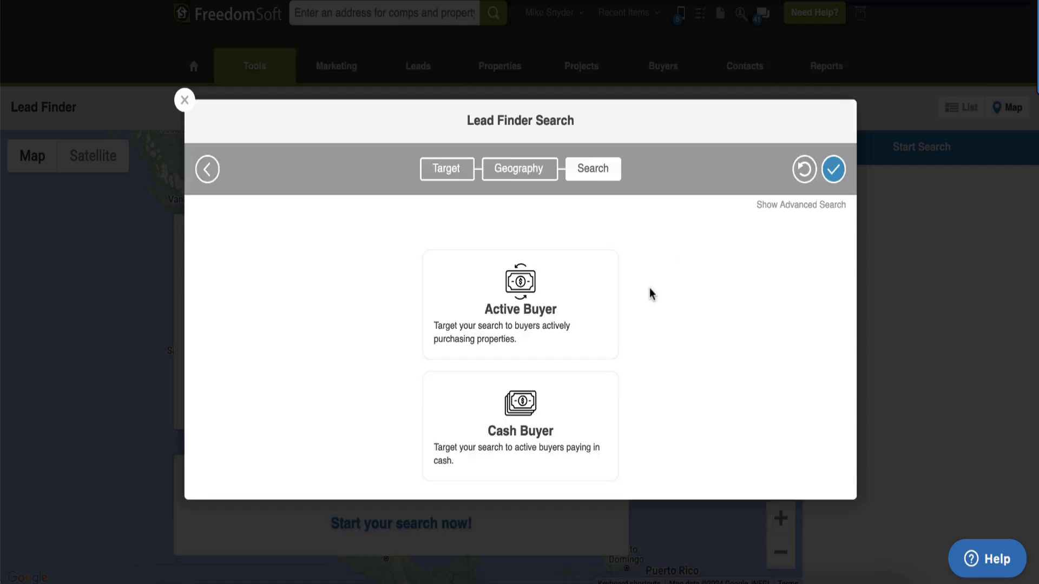
- Run the lead search for Active Buyer, and select the results on all pages
{"action": "left_click", "coordinate": [557, 302]}
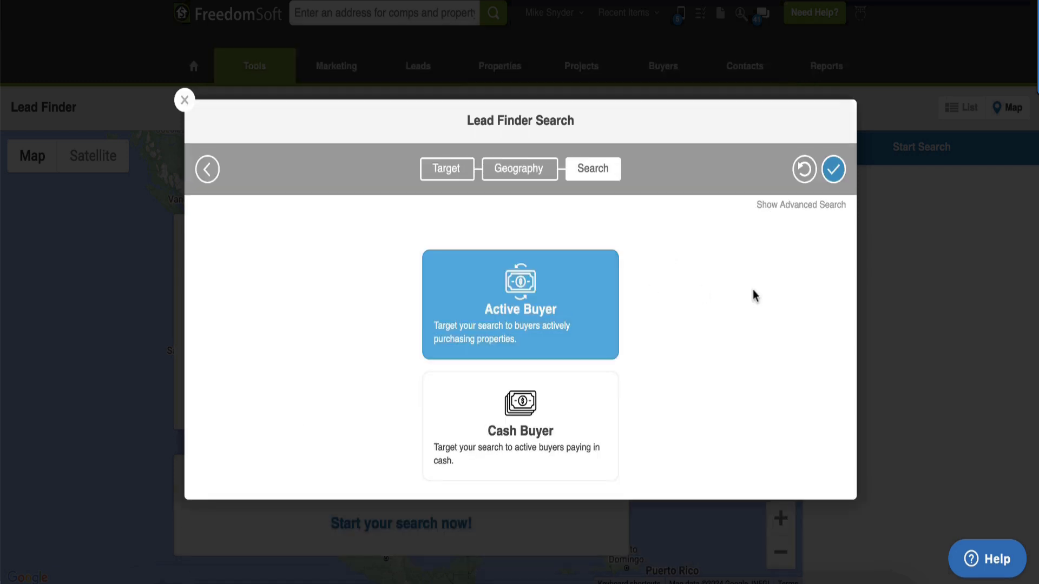
{"action": "left_click", "coordinate": [834, 177]}
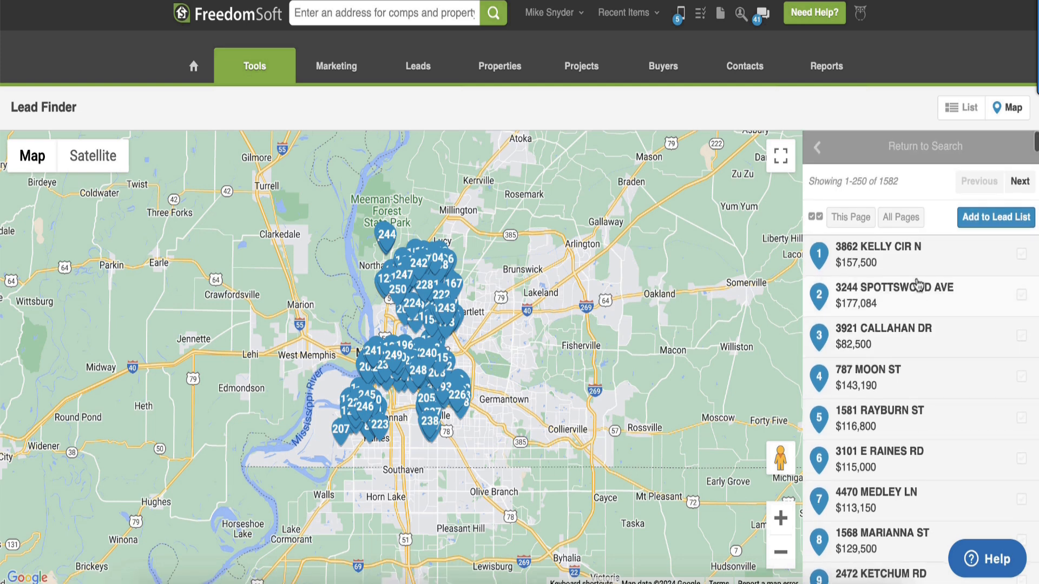
{"action": "left_click", "coordinate": [902, 219]}
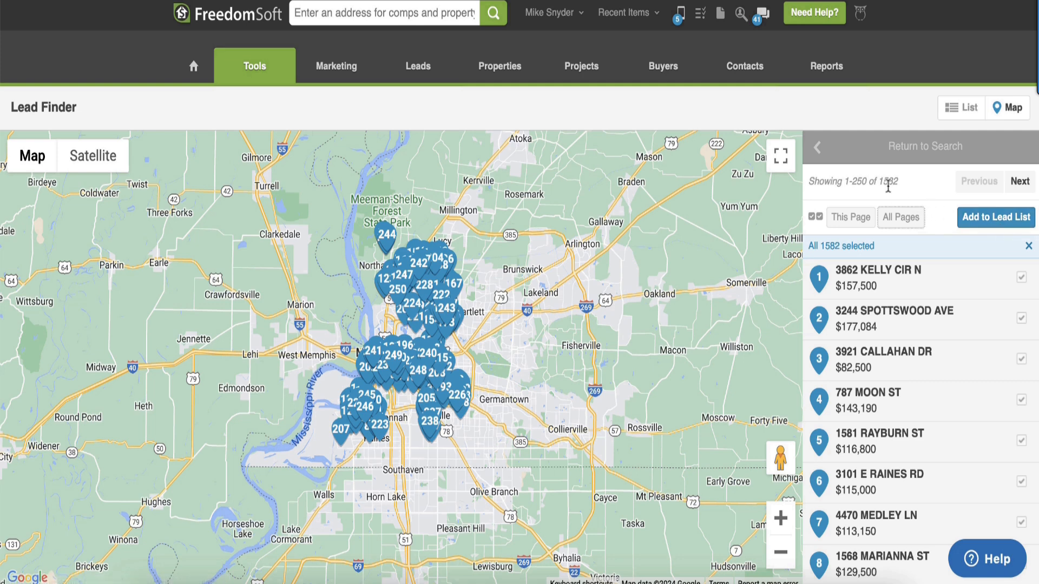
{"action": "mouse_move", "coordinate": [418, 68]}
{"action": "double_click", "coordinate": [888, 187]}
- Add the selected results to a new buyer list named "B LIST: Memphis MSA Top 10 Zip Codes"
{"action": "left_click", "coordinate": [990, 227]}
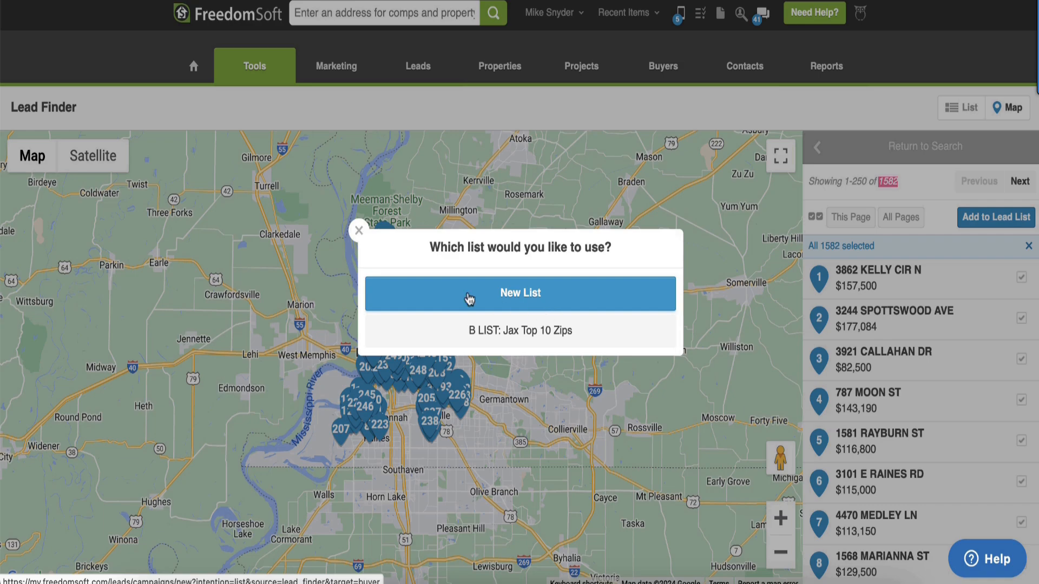
{"action": "left_click", "coordinate": [530, 293]}
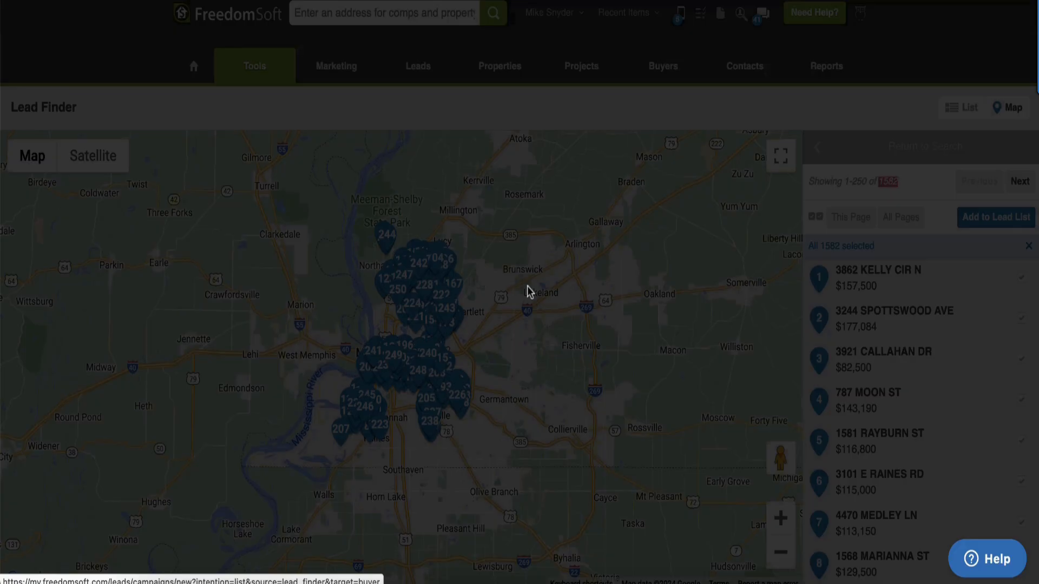
{"action": "left_click", "coordinate": [473, 269]}
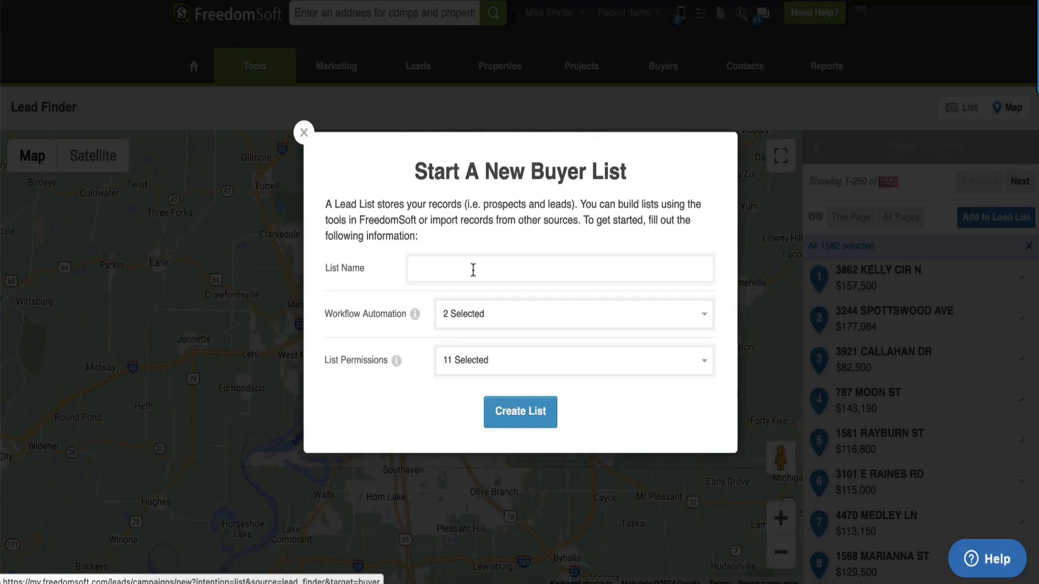
{"action": "type", "text": "B LIST: Memphis MSA Top 10 Zip Codes"}
{"action": "left_click", "coordinate": [507, 413]}
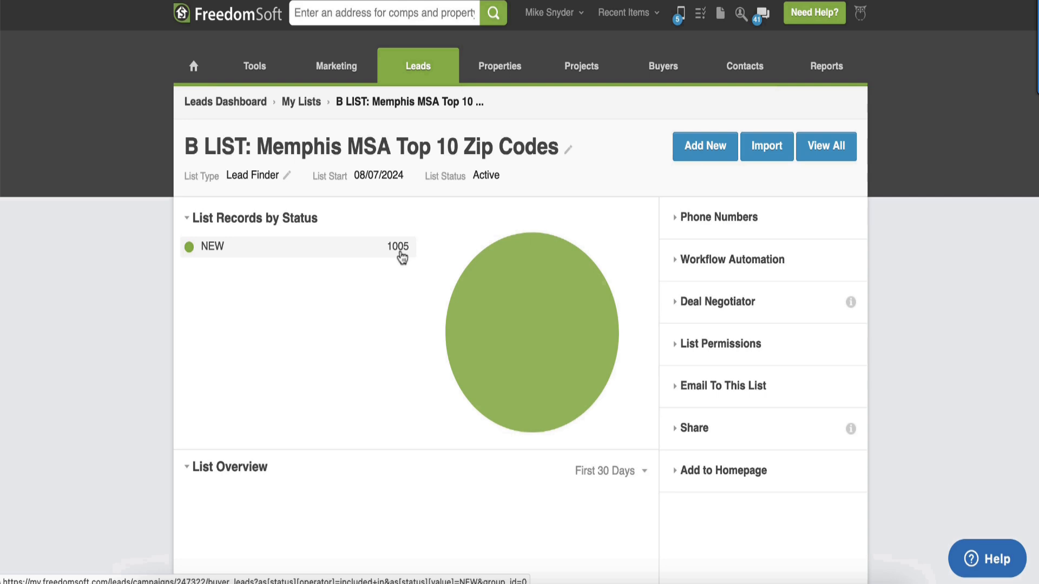
- Open all records of the Memphis buyer list and look through them
{"action": "left_click", "coordinate": [833, 154]}
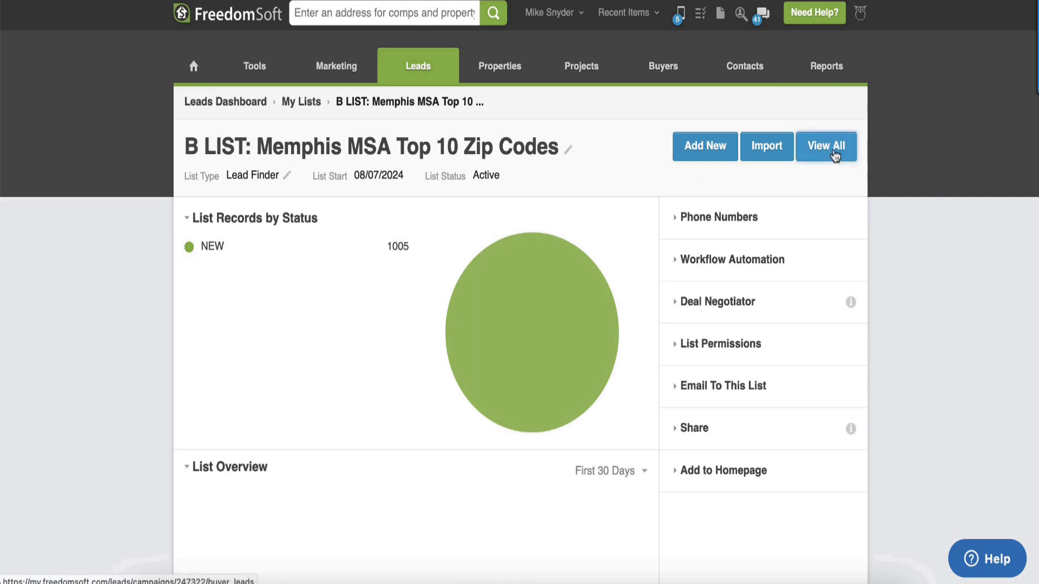
{"action": "scroll", "coordinate": [670, 283], "scroll_direction": "down", "scroll_amount": 5}
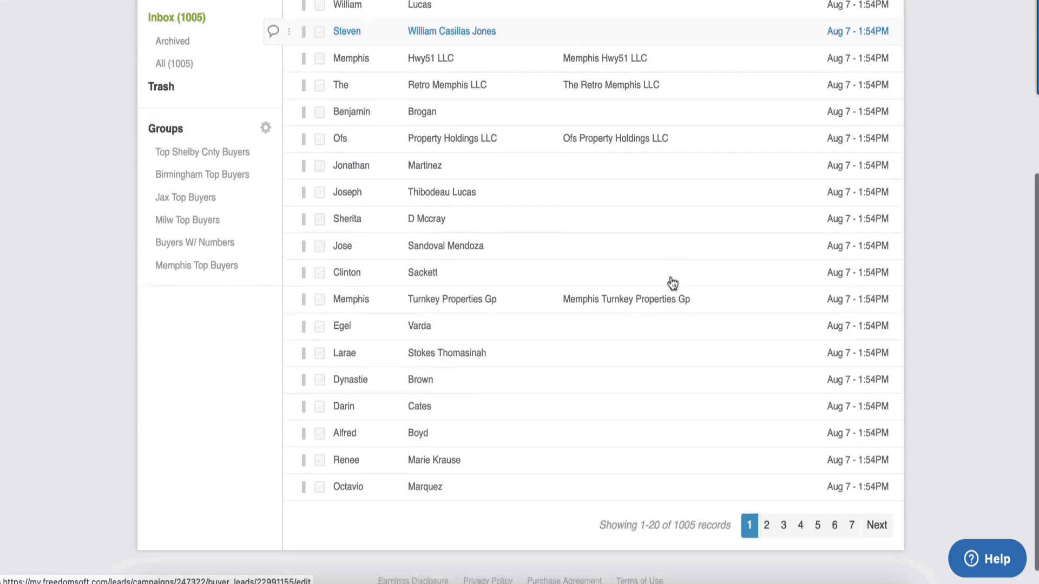
{"action": "scroll", "coordinate": [670, 283], "scroll_direction": "up", "scroll_amount": 5}
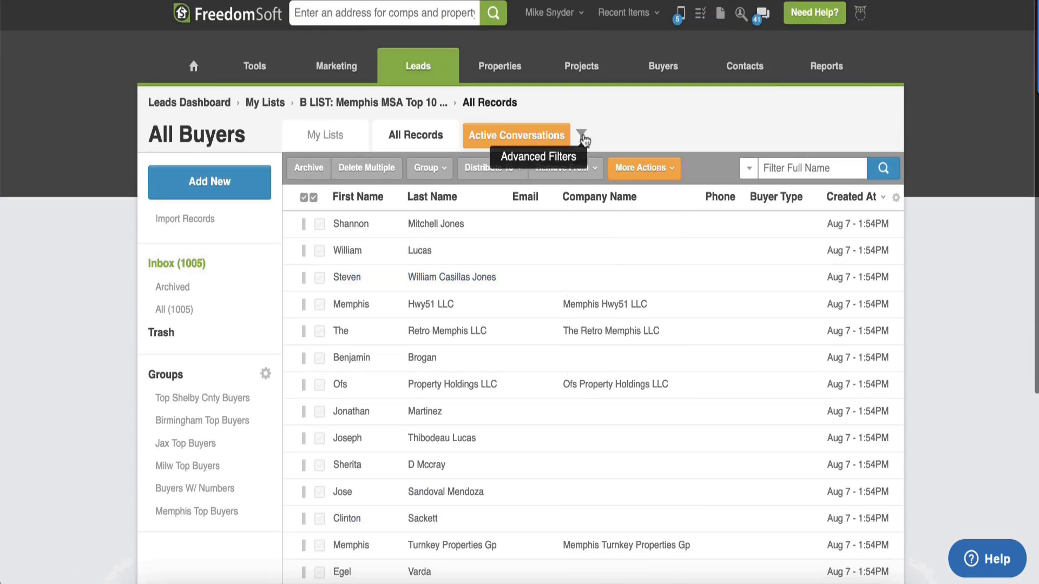
- Show the advanced filters for the buyer records and add a Purchased Properties filter
{"action": "left_click", "coordinate": [583, 137]}
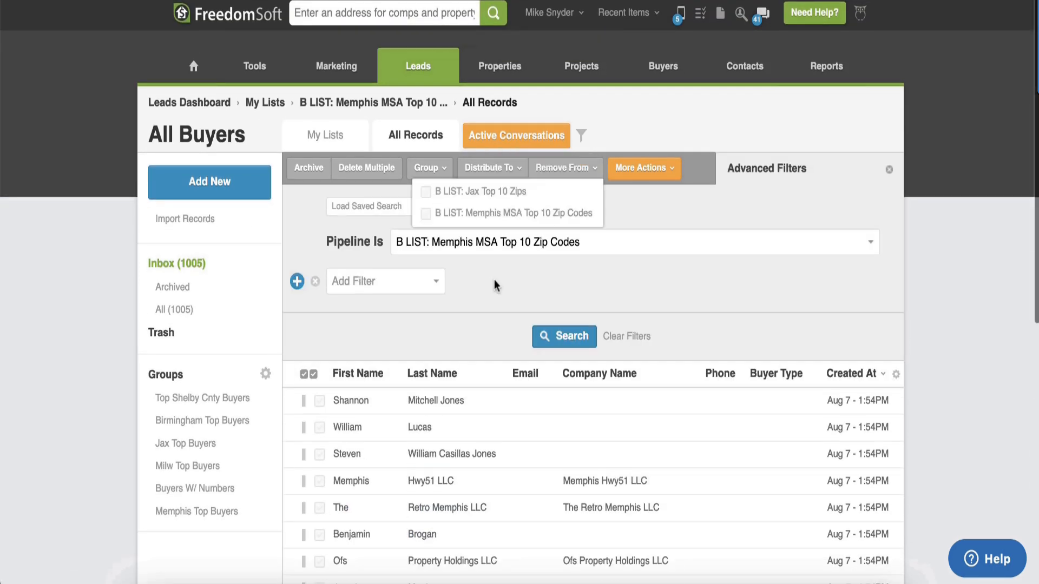
{"action": "left_click", "coordinate": [387, 283]}
{"action": "scroll", "coordinate": [436, 401], "scroll_direction": "down", "scroll_amount": 15}
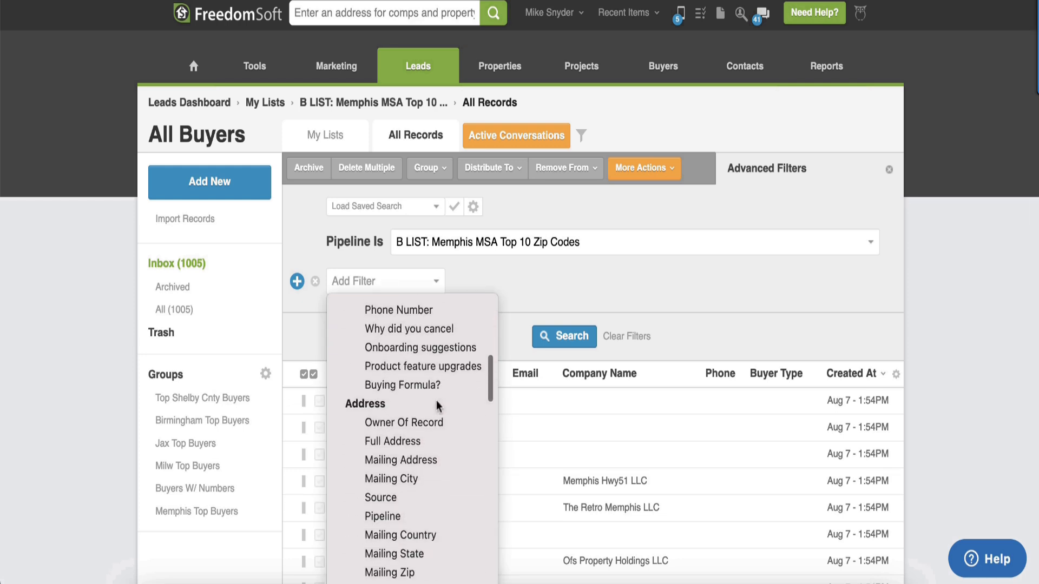
{"action": "scroll", "coordinate": [436, 406], "scroll_direction": "down", "scroll_amount": 15}
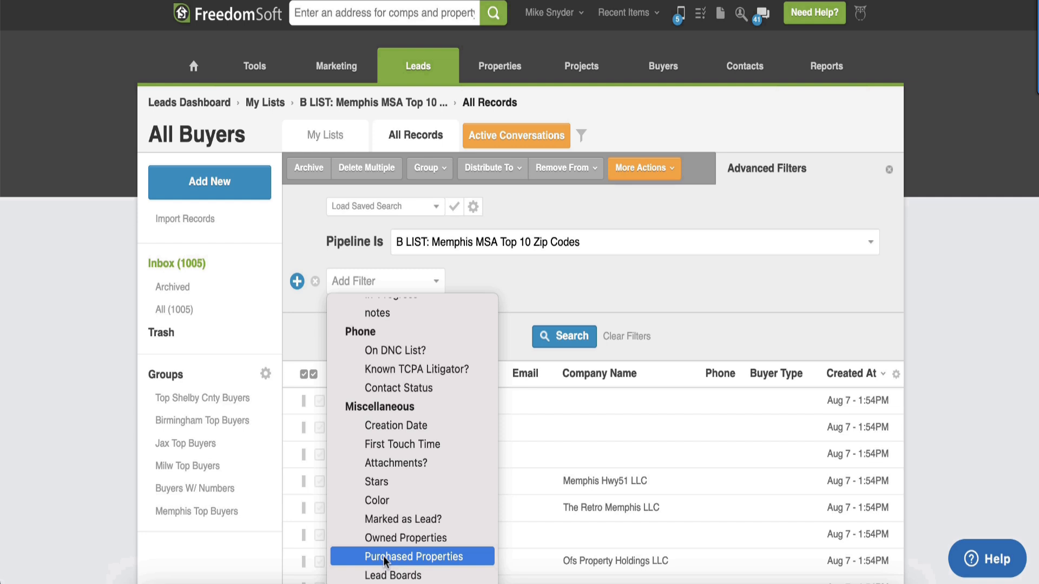
{"action": "left_click", "coordinate": [429, 555]}
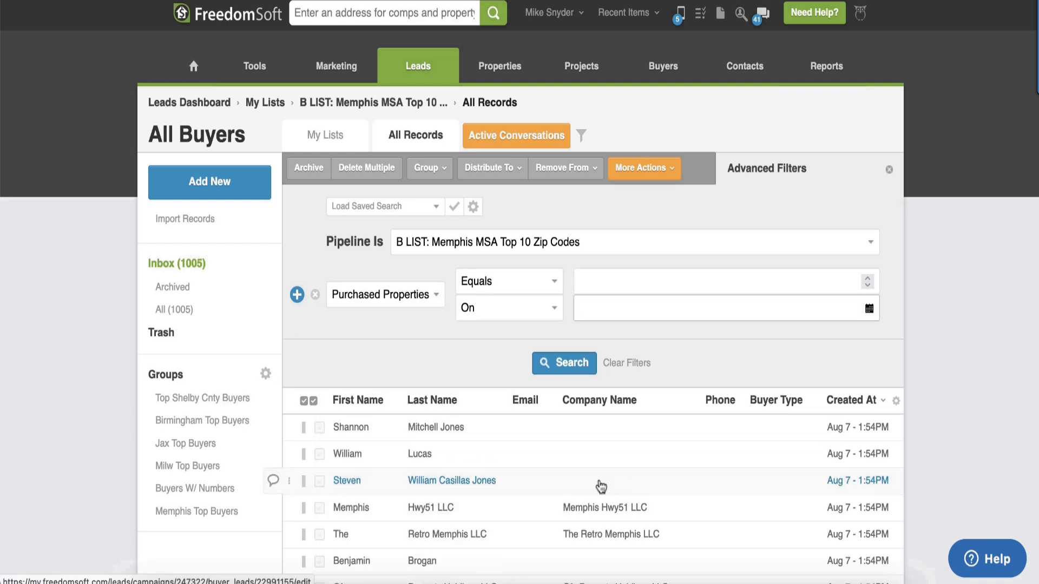
- Set the Purchased Properties filter to Greater Than Or Equals 2
{"action": "left_click", "coordinate": [523, 282]}
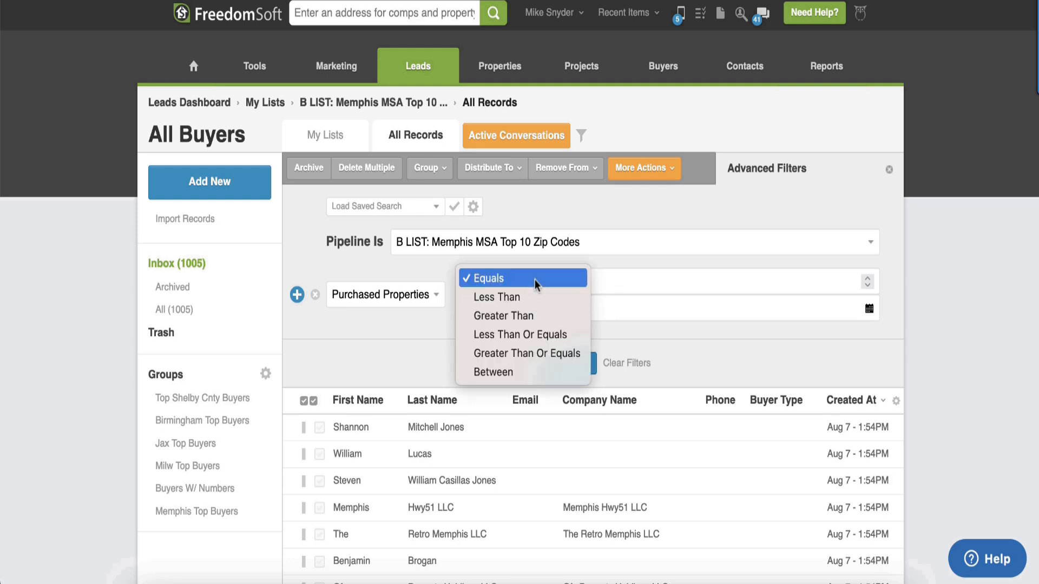
{"action": "left_click", "coordinate": [544, 354]}
{"action": "left_click", "coordinate": [600, 279]}
{"action": "type", "text": "2"}
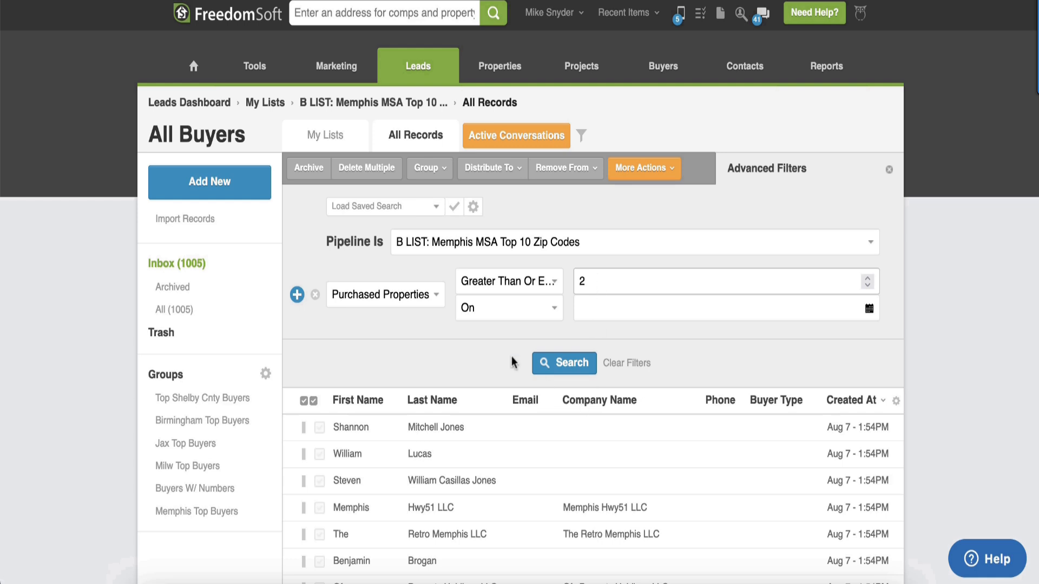
- Limit the purchased properties to dates On Or After 02/01/2024, and run the filtered search
{"action": "left_click", "coordinate": [547, 311]}
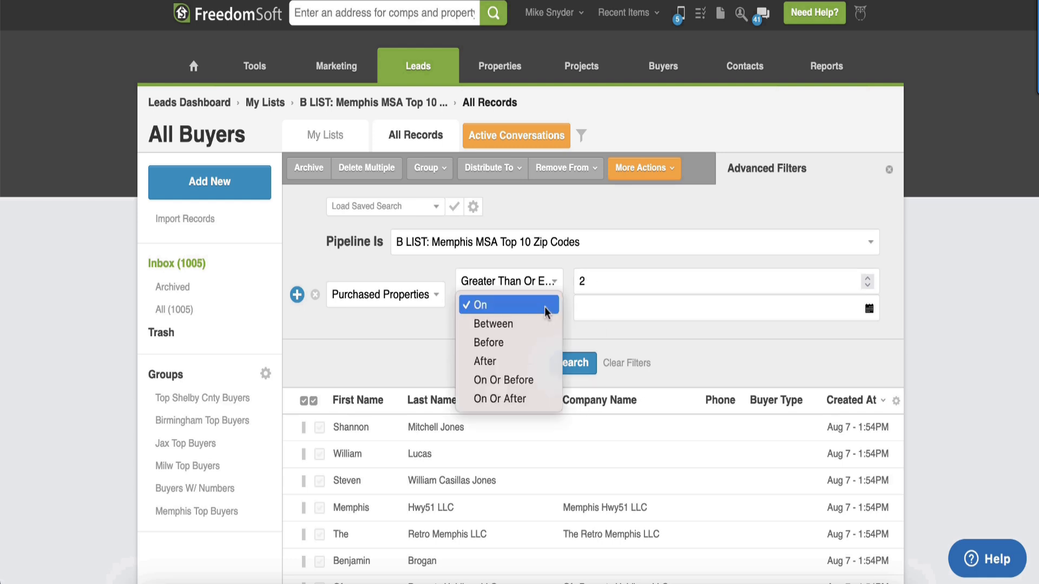
{"action": "left_click", "coordinate": [545, 399]}
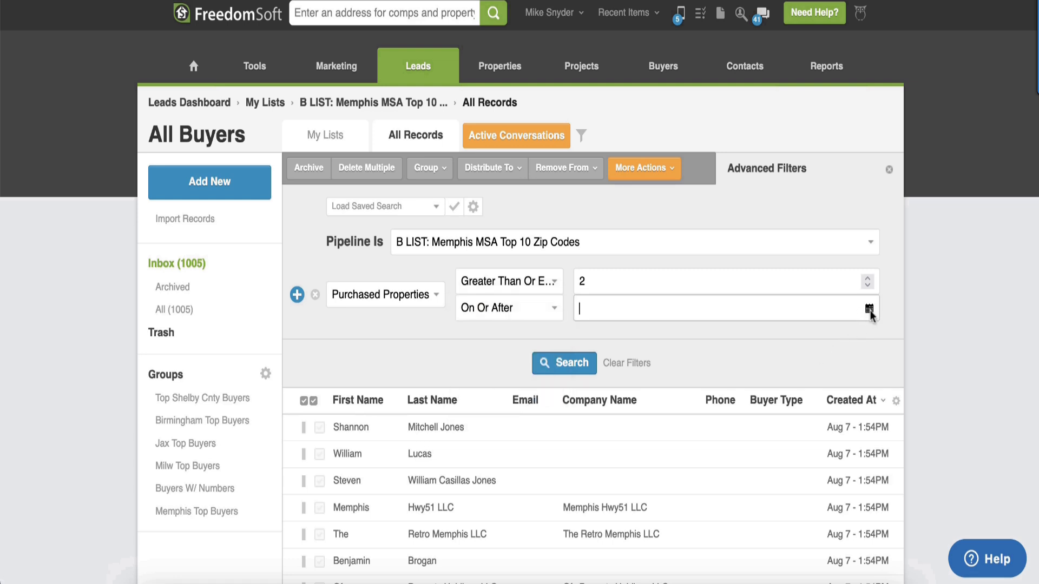
{"action": "left_click", "coordinate": [869, 309]}
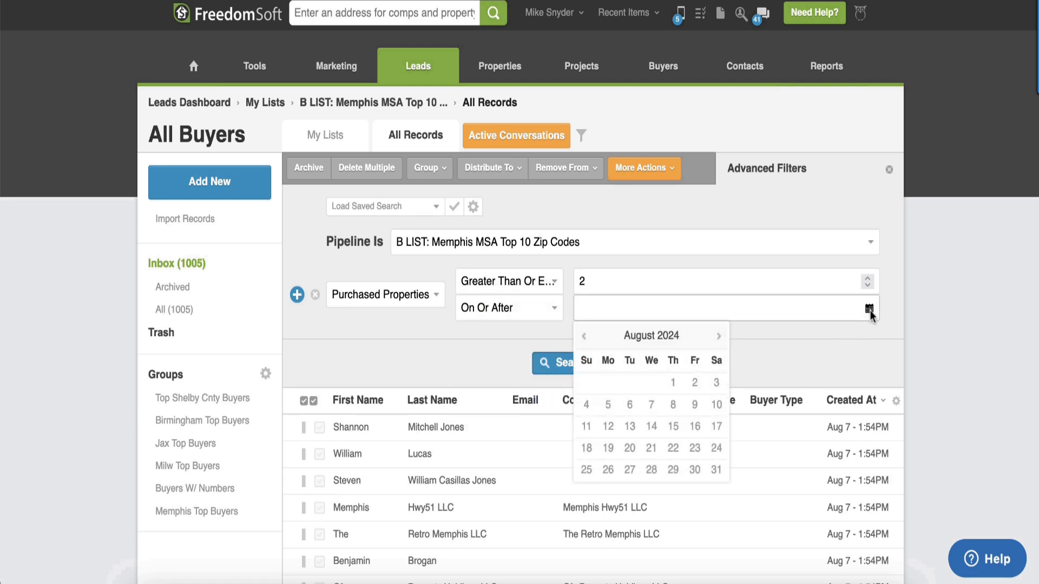
{"action": "left_click", "coordinate": [585, 341]}
{"action": "left_click", "coordinate": [584, 341]}
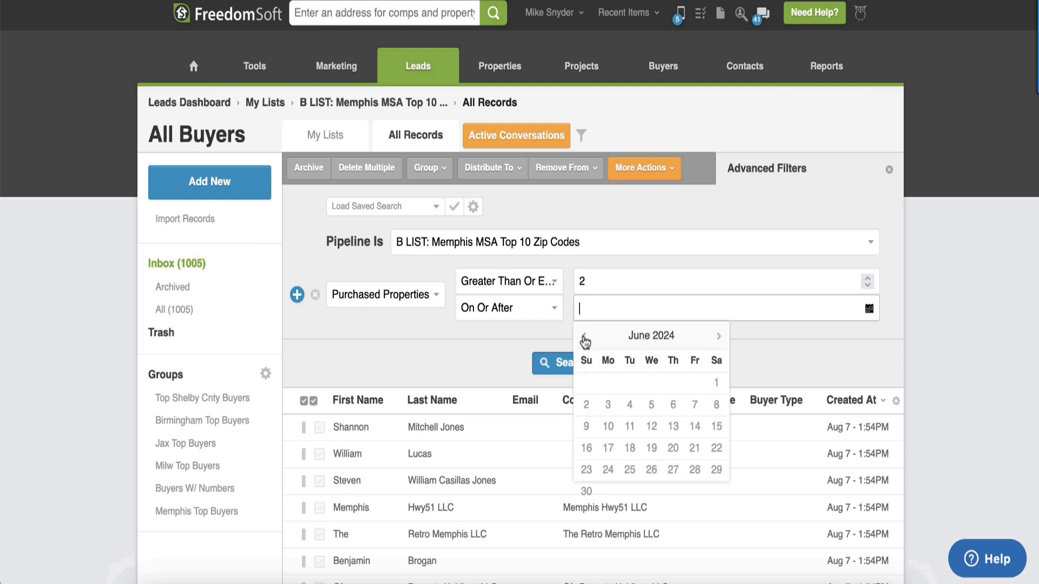
{"action": "left_click", "coordinate": [585, 341]}
{"action": "left_click", "coordinate": [585, 341]}
{"action": "left_click", "coordinate": [585, 341]}
{"action": "left_click", "coordinate": [584, 341]}
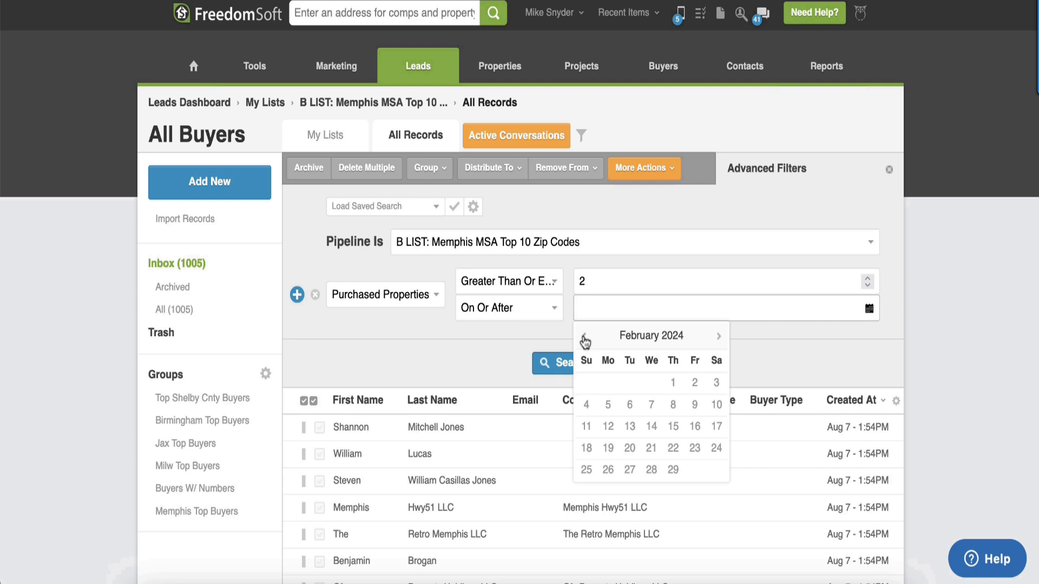
{"action": "left_click", "coordinate": [672, 384]}
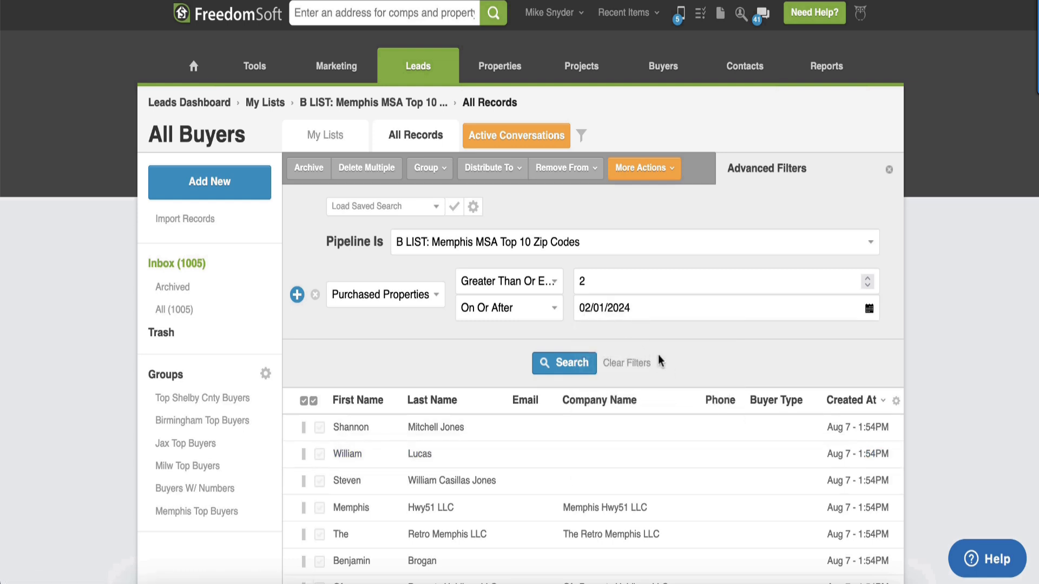
{"action": "left_click", "coordinate": [557, 370]}
- Review the filtered buyer records, comparing their record count with the full list and the filter settings
{"action": "scroll", "coordinate": [683, 366], "scroll_direction": "down", "scroll_amount": 5}
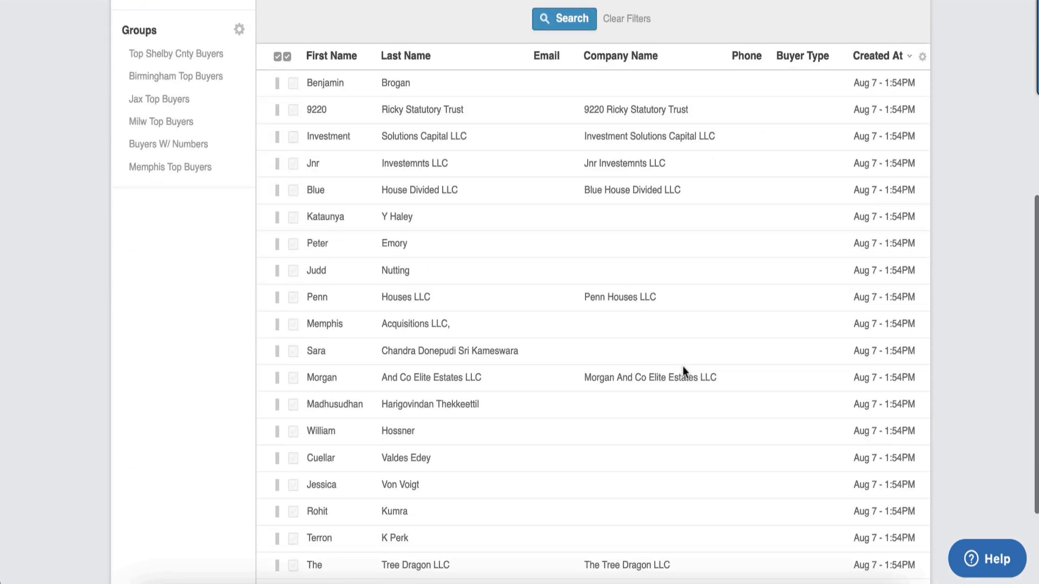
{"action": "scroll", "coordinate": [683, 366], "scroll_direction": "down", "scroll_amount": 2}
{"action": "double_click", "coordinate": [712, 502]}
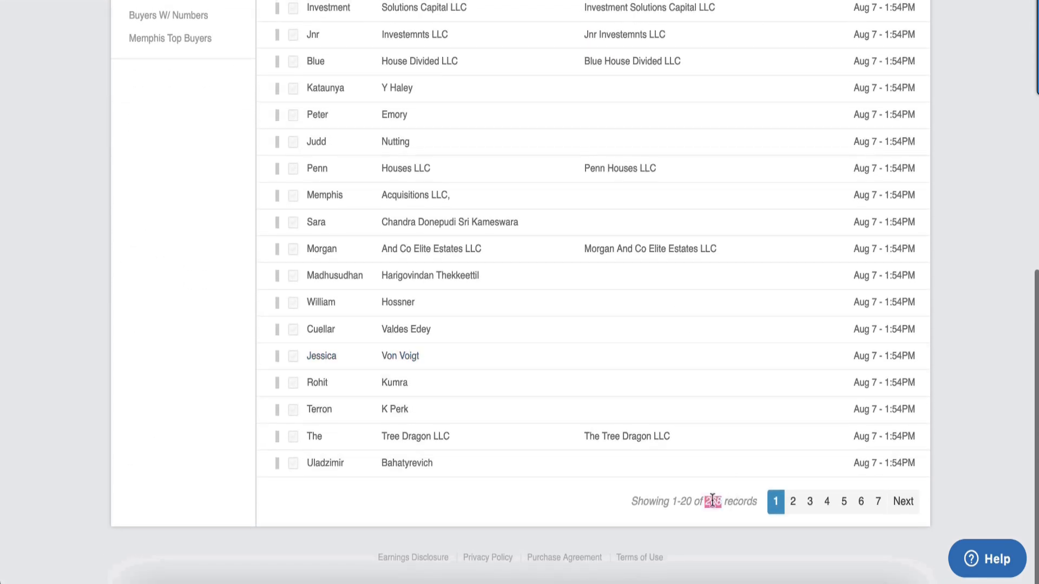
{"action": "scroll", "coordinate": [777, 297], "scroll_direction": "up", "scroll_amount": 5}
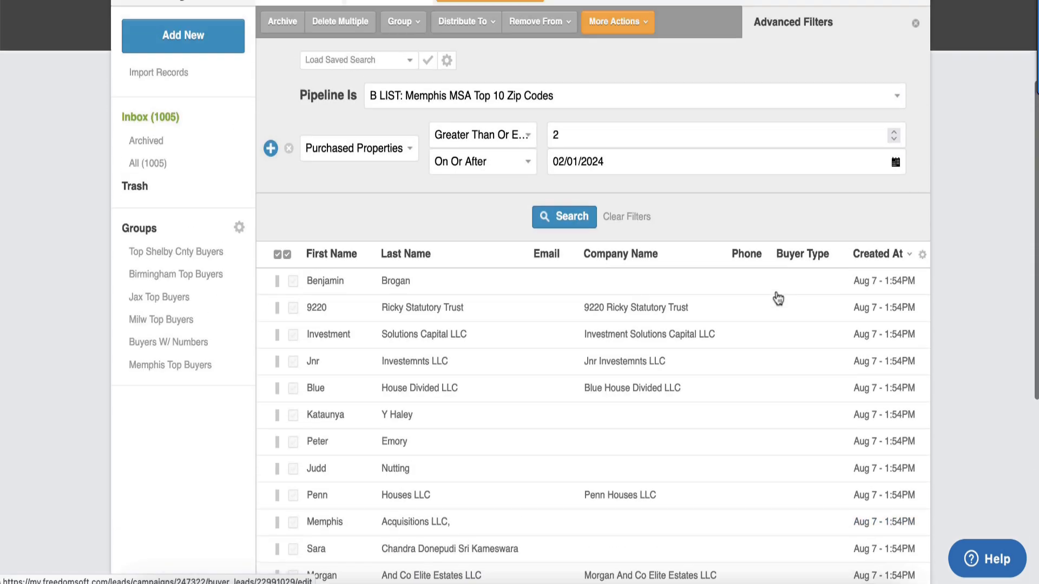
{"action": "scroll", "coordinate": [778, 297], "scroll_direction": "up", "scroll_amount": 2}
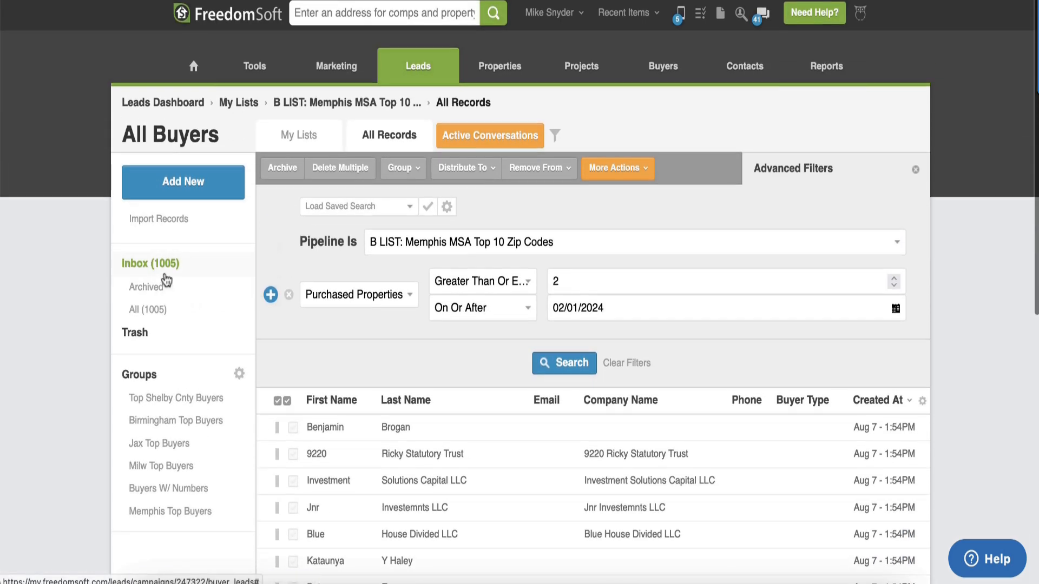
{"action": "scroll", "coordinate": [446, 399], "scroll_direction": "down", "scroll_amount": 4}
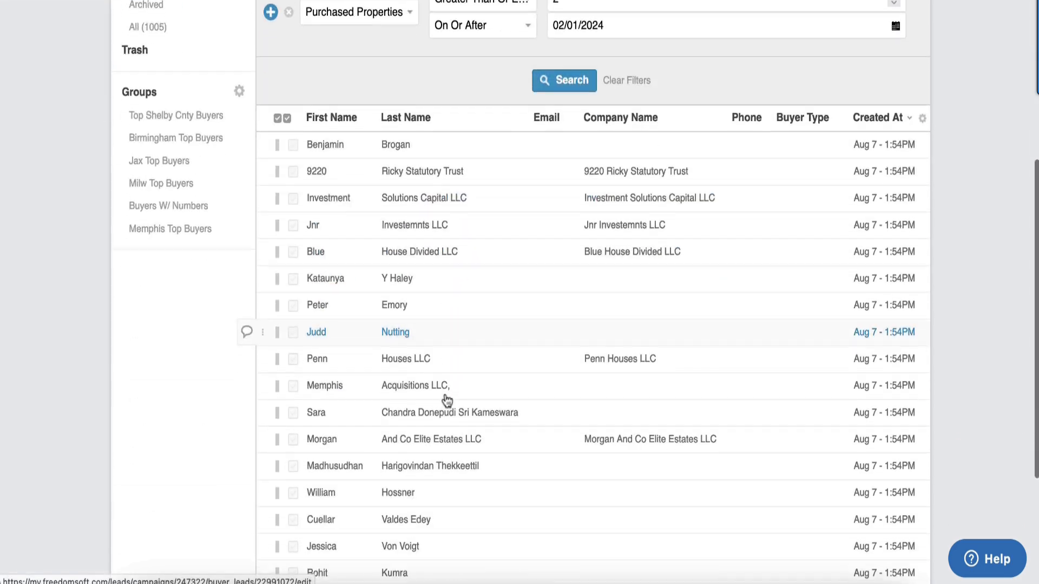
{"action": "scroll", "coordinate": [447, 399], "scroll_direction": "down", "scroll_amount": 3}
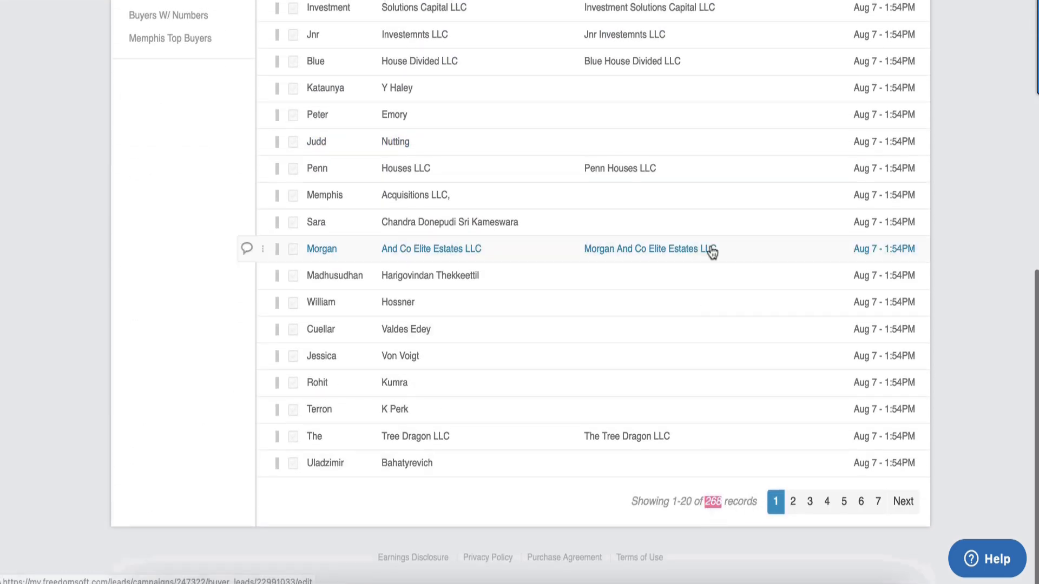
{"action": "scroll", "coordinate": [713, 253], "scroll_direction": "up", "scroll_amount": 7}
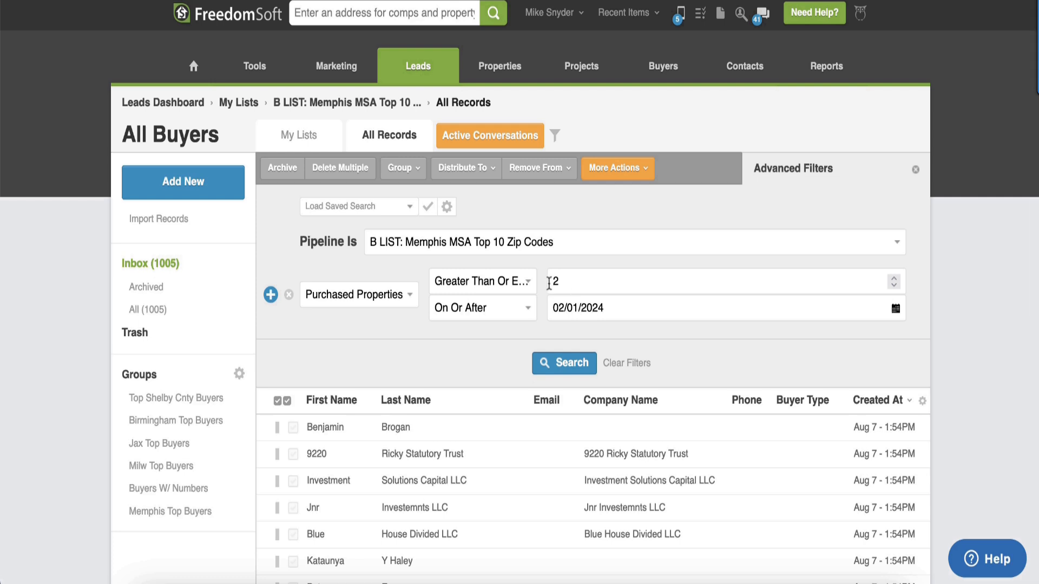
{"action": "scroll", "coordinate": [656, 394], "scroll_direction": "down", "scroll_amount": 3}
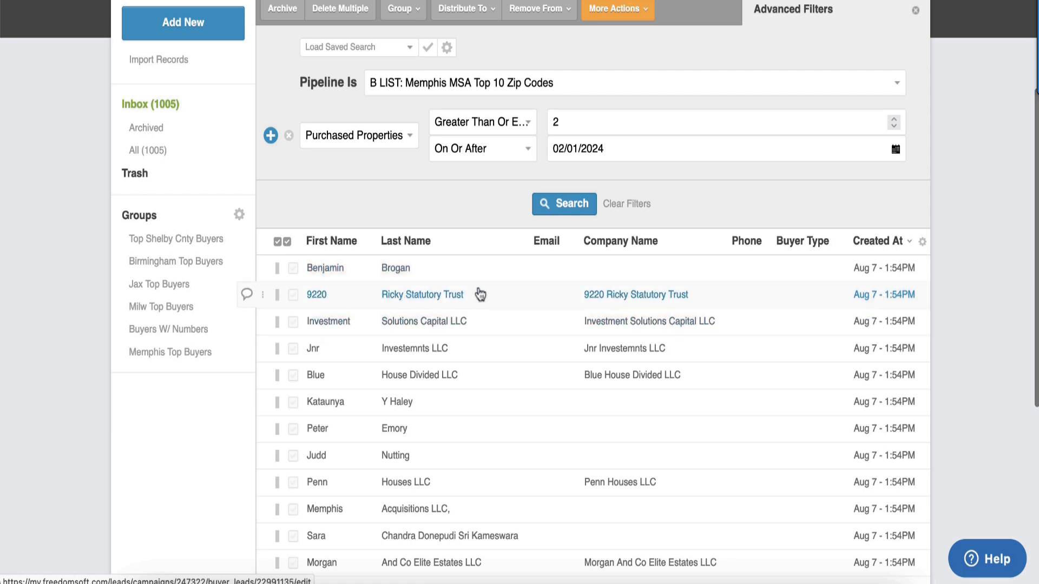
- Raise the Purchased Properties minimum to 5, rerun the buyer search, and check how many records match
{"action": "scroll", "coordinate": [495, 400], "scroll_direction": "down", "scroll_amount": 2}
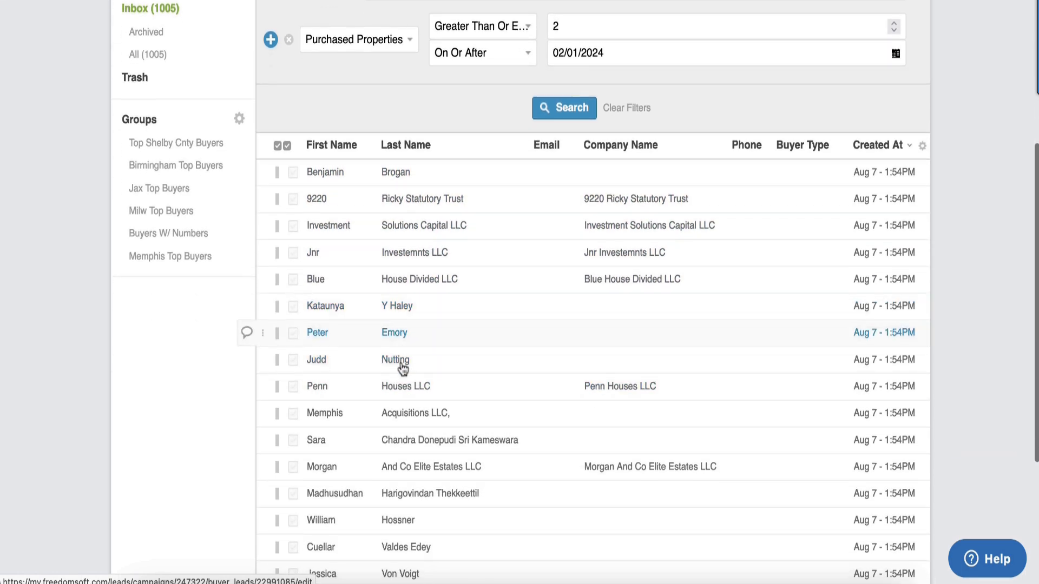
{"action": "scroll", "coordinate": [482, 368], "scroll_direction": "down", "scroll_amount": 4}
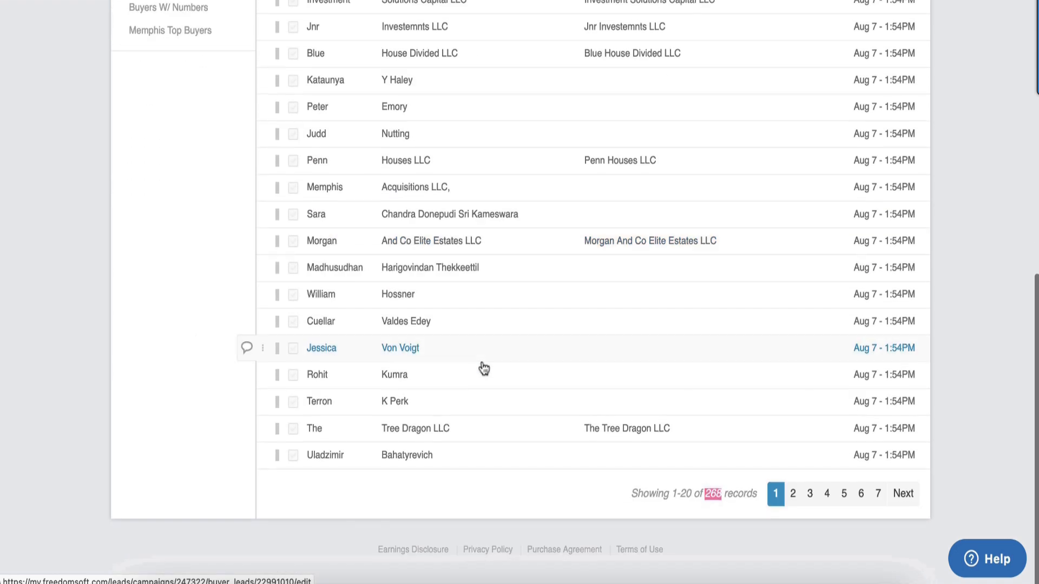
{"action": "scroll", "coordinate": [482, 366], "scroll_direction": "up", "scroll_amount": 9}
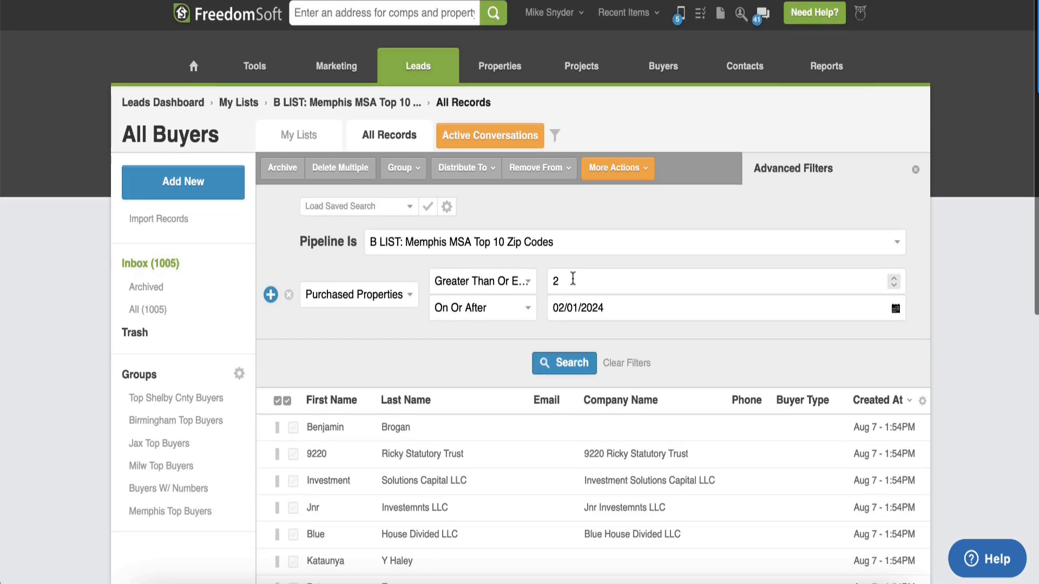
{"action": "left_click", "coordinate": [573, 279]}
{"action": "key", "text": "BackSpace"}
{"action": "type", "text": "5"}
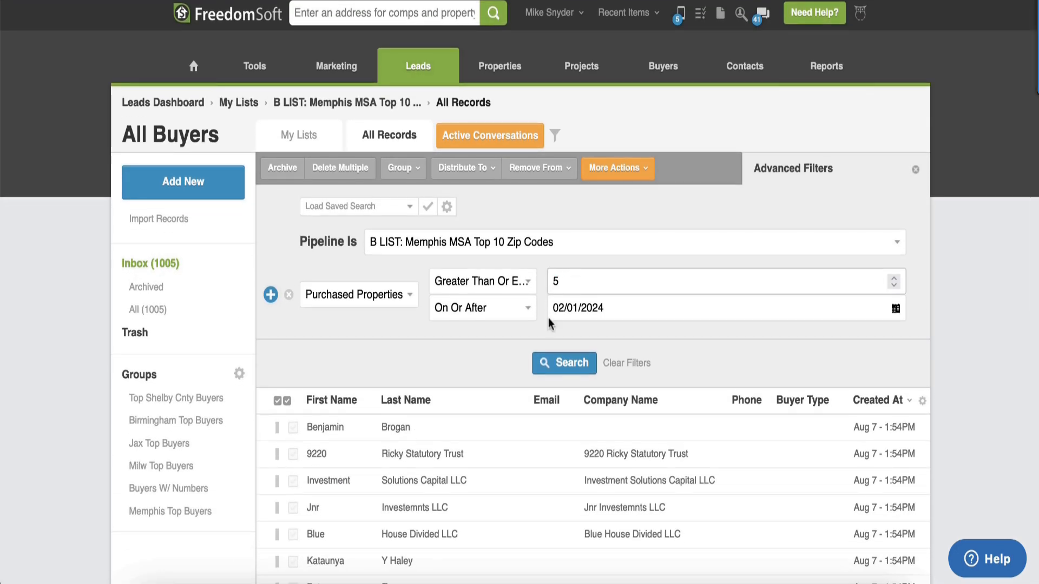
{"action": "left_click", "coordinate": [554, 368]}
{"action": "scroll", "coordinate": [691, 388], "scroll_direction": "down", "scroll_amount": 6}
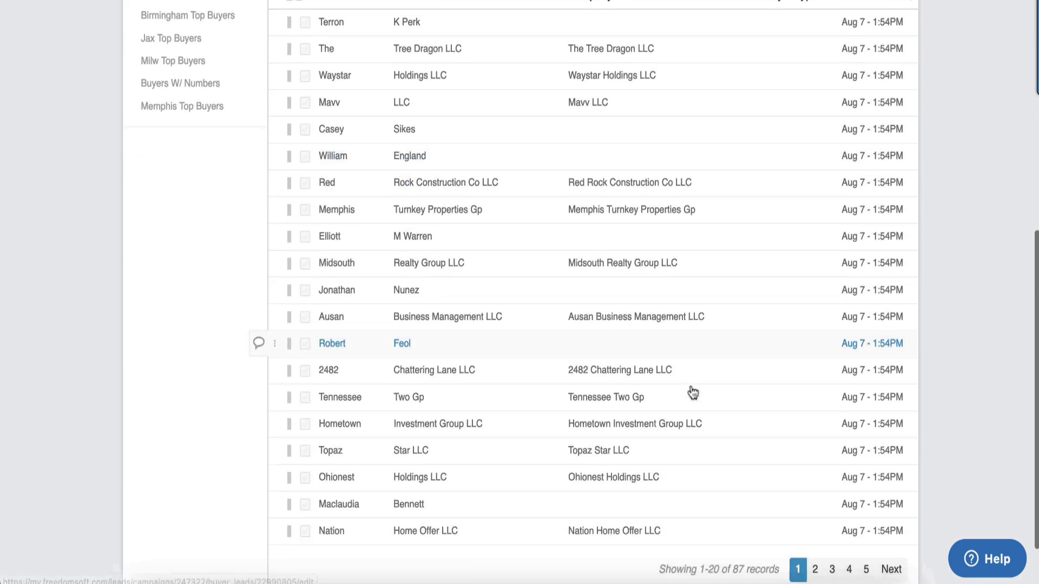
{"action": "scroll", "coordinate": [692, 392], "scroll_direction": "down", "scroll_amount": 2}
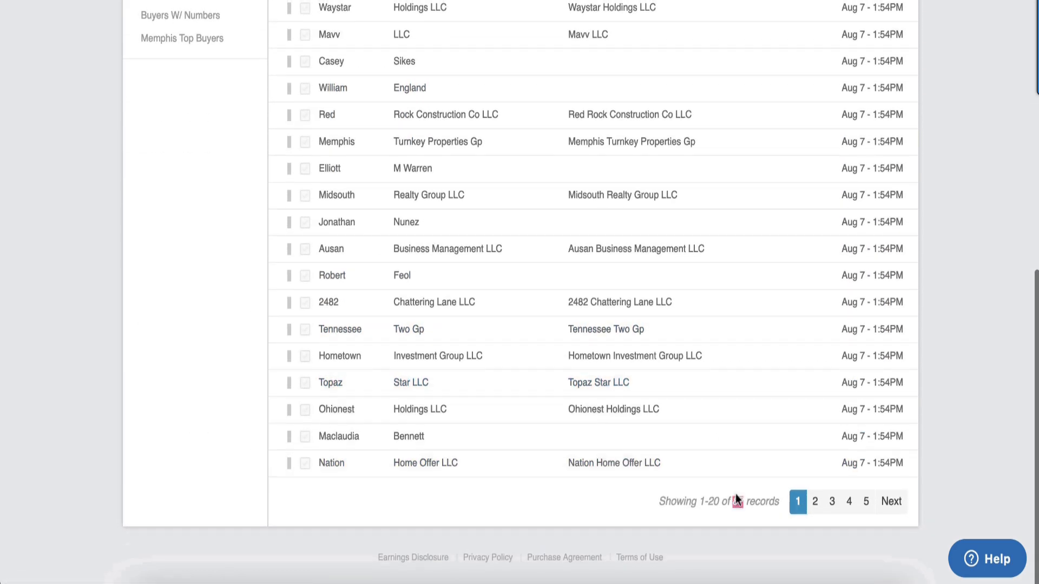
- Review the selected Memphis zip codes in Zip Finder, and return to the filtered buyer records to check their count
{"action": "scroll", "coordinate": [781, 239], "scroll_direction": "up", "scroll_amount": 10}
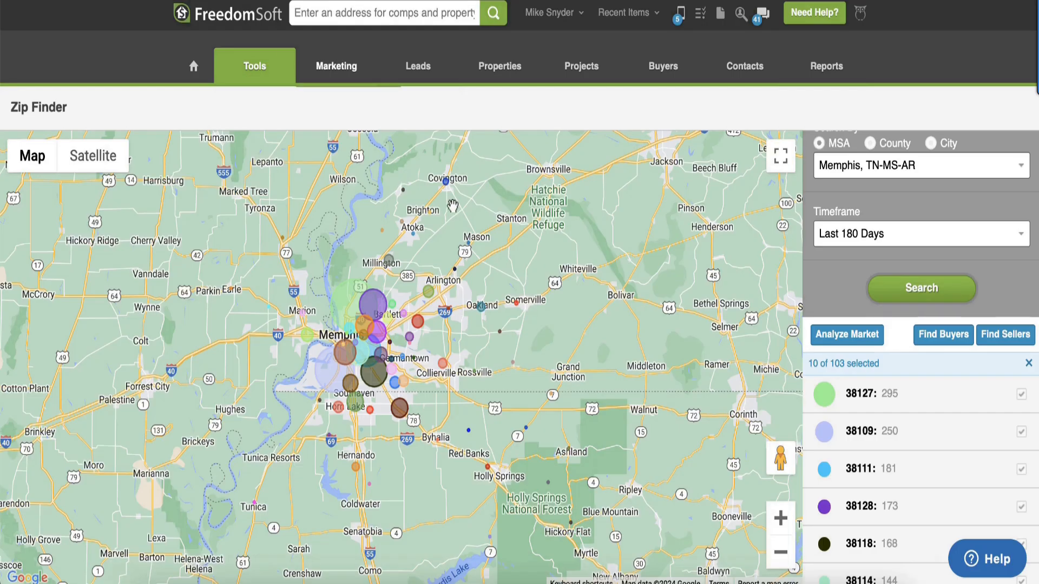
{"action": "scroll", "coordinate": [919, 475], "scroll_direction": "down", "scroll_amount": 5}
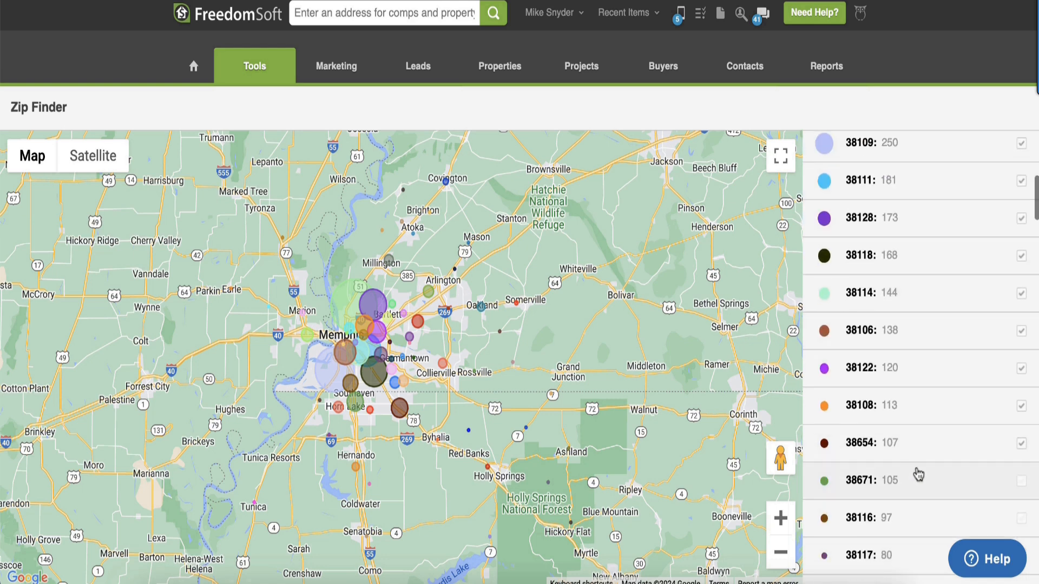
{"action": "scroll", "coordinate": [866, 346], "scroll_direction": "up", "scroll_amount": 5}
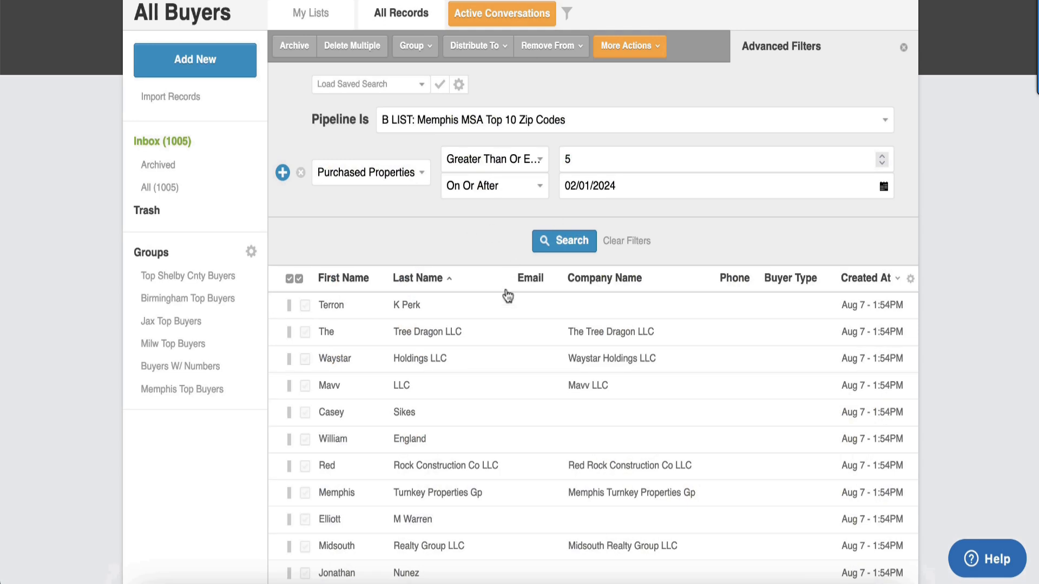
{"action": "scroll", "coordinate": [729, 498], "scroll_direction": "down", "scroll_amount": 6}
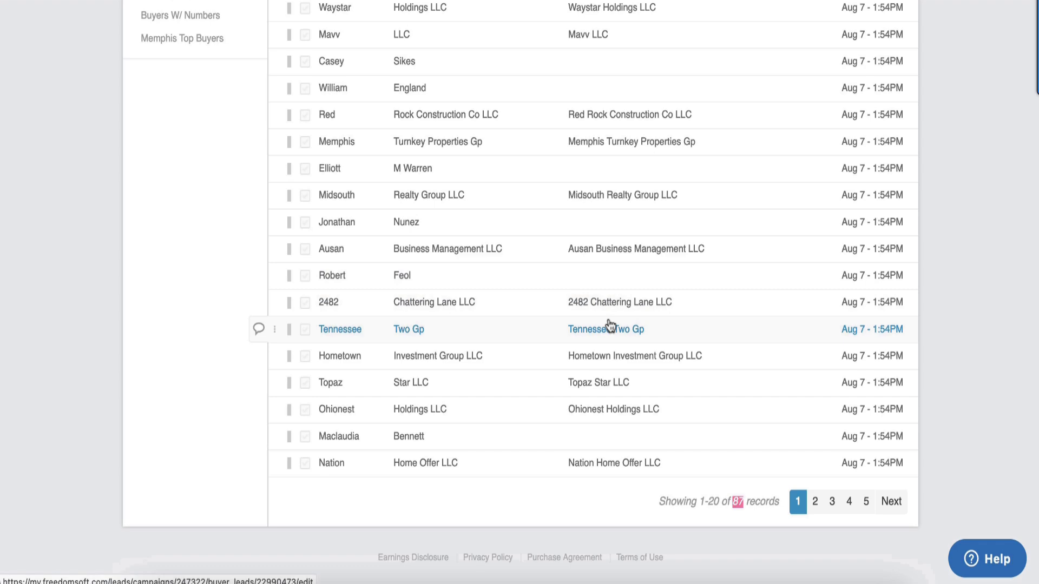
- Set the Purchased Properties minimum to 10, rerun the buyer search, and check the record count
{"action": "scroll", "coordinate": [610, 325], "scroll_direction": "up", "scroll_amount": 8}
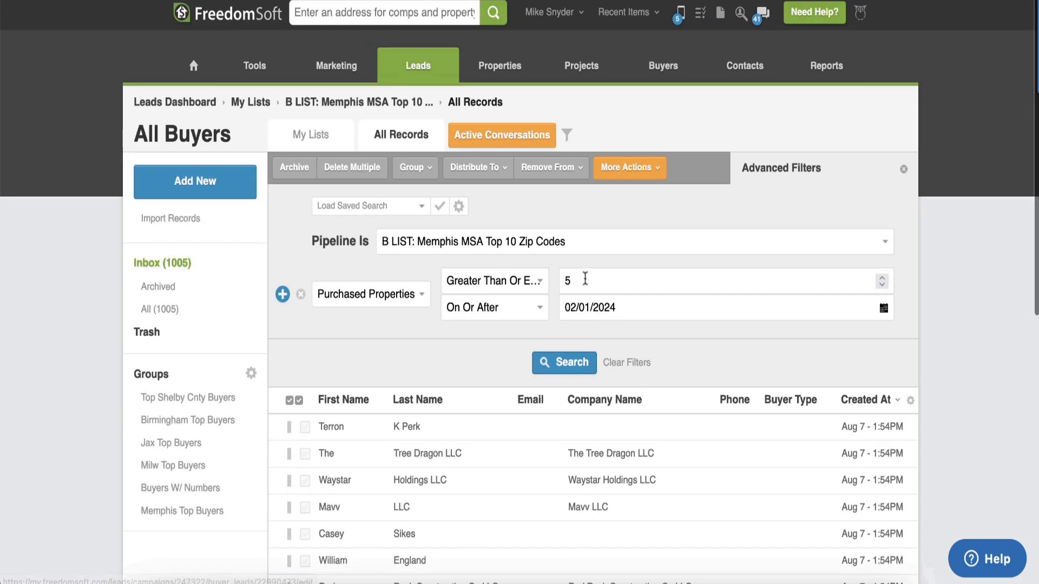
{"action": "left_click", "coordinate": [593, 276]}
{"action": "key", "text": "BackSpace"}
{"action": "type", "text": "10"}
{"action": "left_click", "coordinate": [557, 364]}
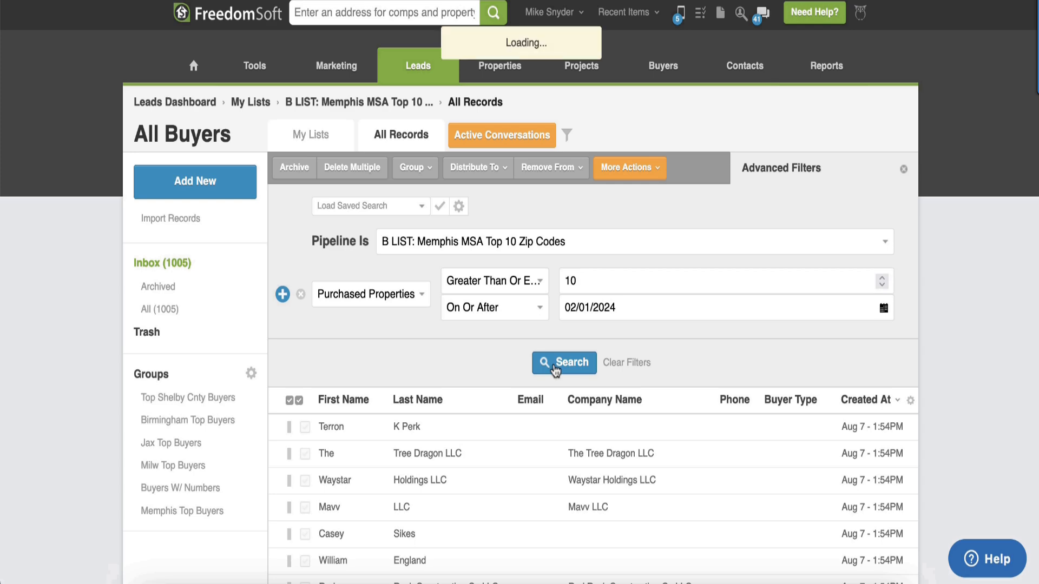
{"action": "scroll", "coordinate": [739, 439], "scroll_direction": "down", "scroll_amount": 1}
{"action": "scroll", "coordinate": [739, 439], "scroll_direction": "down", "scroll_amount": 8}
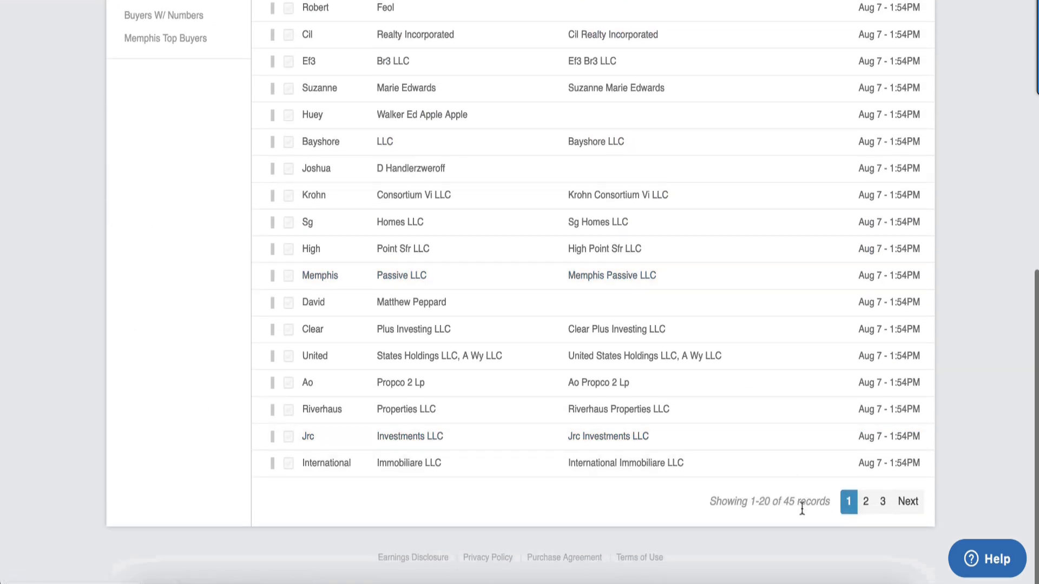
- Set the Purchased Properties minimum to 20, rerun the buyer search, and check the record count
{"action": "scroll", "coordinate": [792, 232], "scroll_direction": "up", "scroll_amount": 10}
{"action": "double_click", "coordinate": [592, 137]}
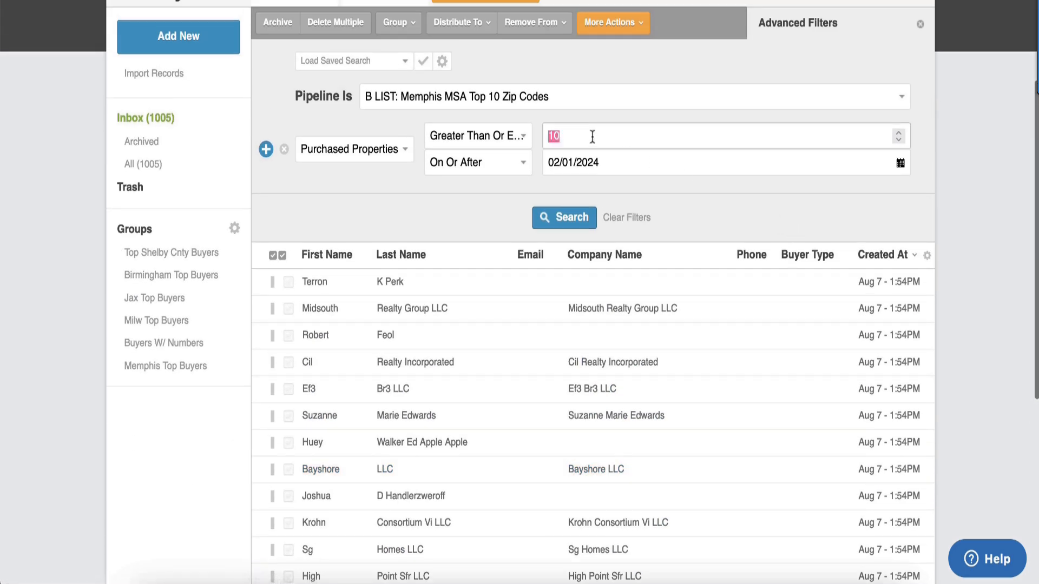
{"action": "type", "text": "25"}
{"action": "left_click", "coordinate": [564, 219]}
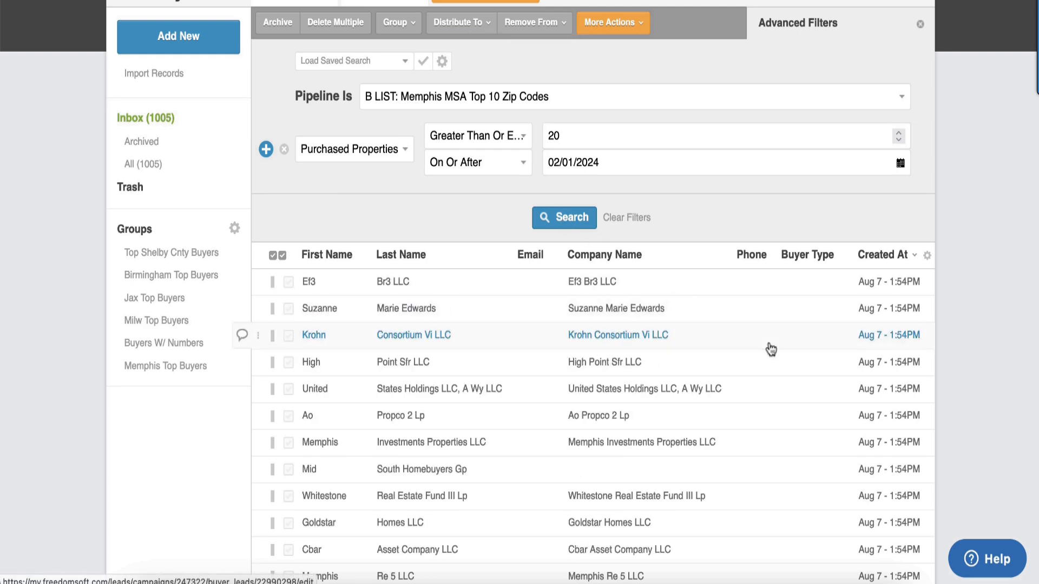
{"action": "scroll", "coordinate": [772, 349], "scroll_direction": "down", "scroll_amount": 4}
{"action": "scroll", "coordinate": [771, 349], "scroll_direction": "down", "scroll_amount": 1}
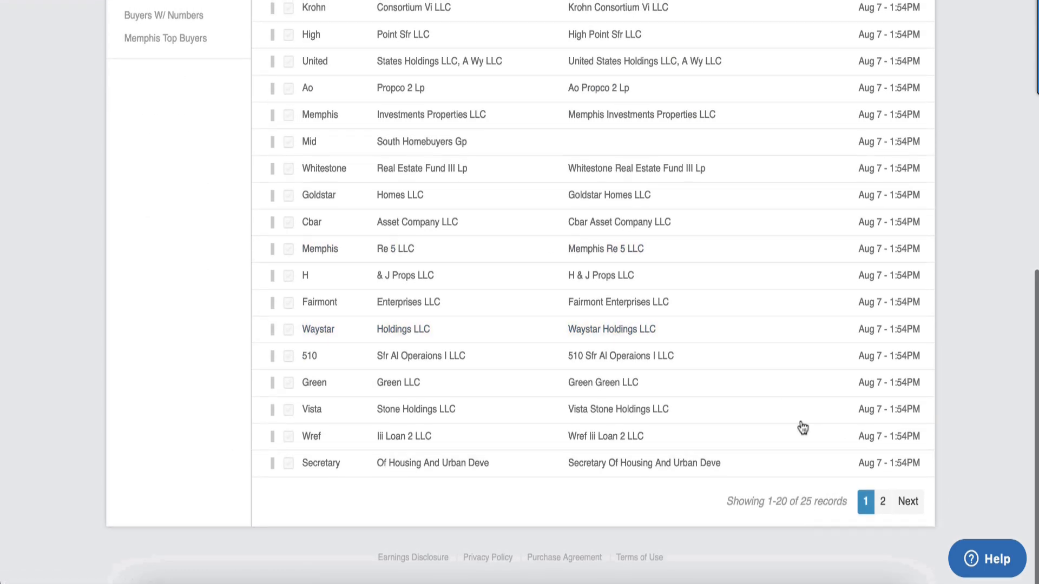
- Look through the filtered buyers, open the Ef3 Br3 LLC record, and check its mailing city
{"action": "scroll", "coordinate": [806, 316], "scroll_direction": "up", "scroll_amount": 2}
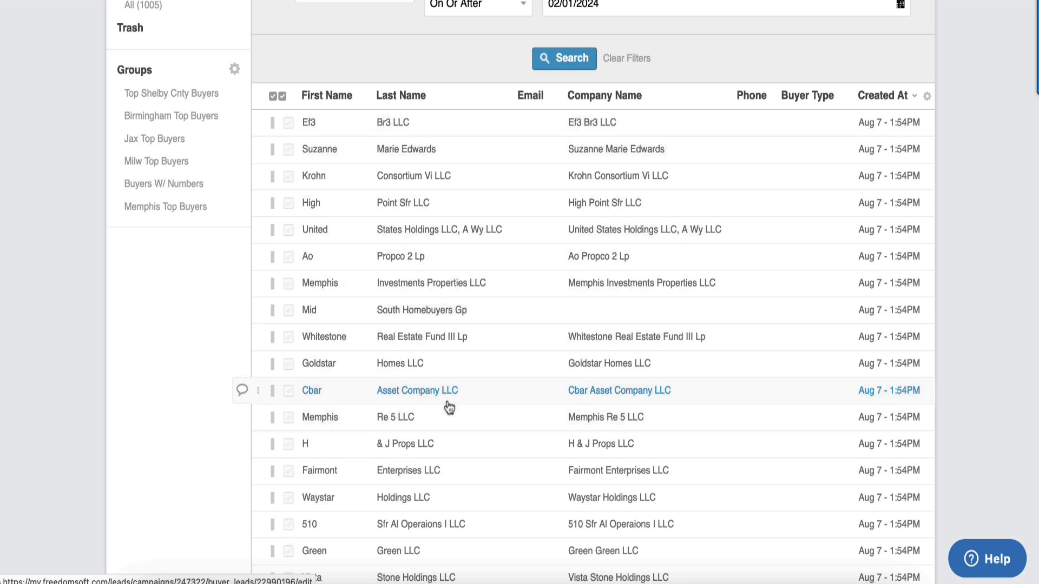
{"action": "scroll", "coordinate": [449, 407], "scroll_direction": "down", "scroll_amount": 3}
{"action": "scroll", "coordinate": [449, 408], "scroll_direction": "up", "scroll_amount": 1}
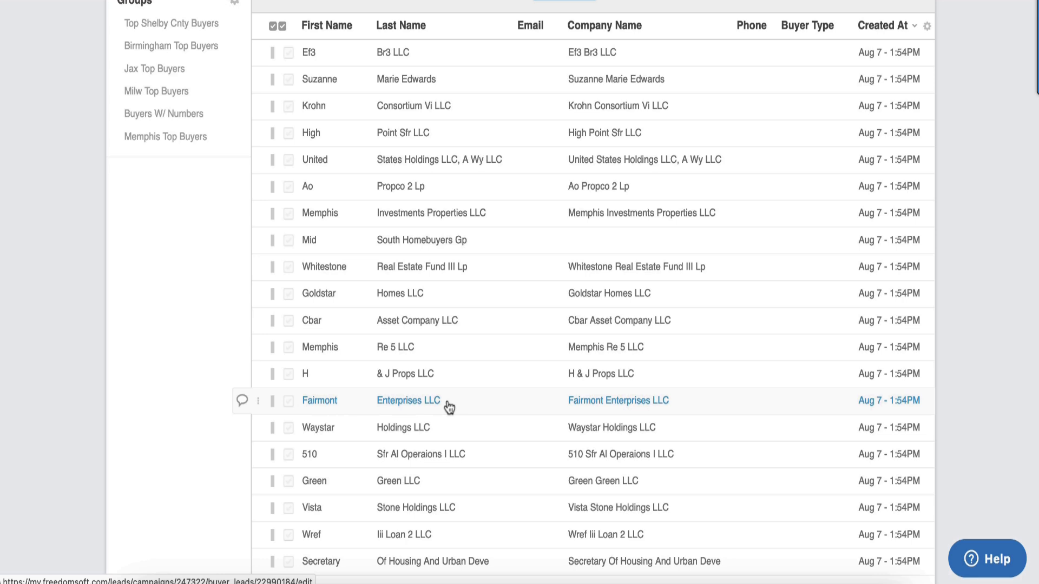
{"action": "scroll", "coordinate": [449, 407], "scroll_direction": "up", "scroll_amount": 1}
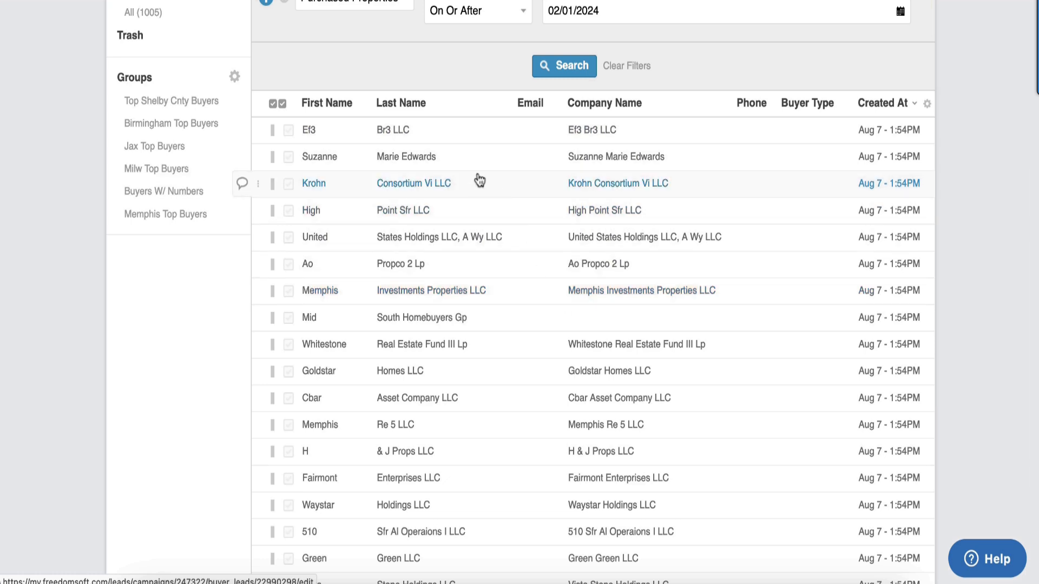
{"action": "left_click", "coordinate": [398, 134]}
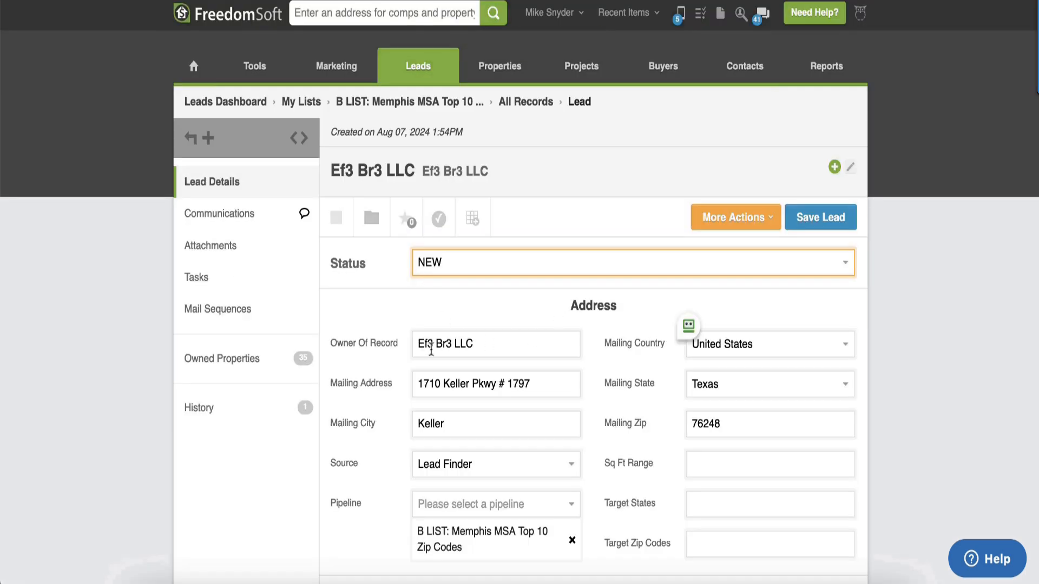
{"action": "scroll", "coordinate": [576, 374], "scroll_direction": "down", "scroll_amount": 1}
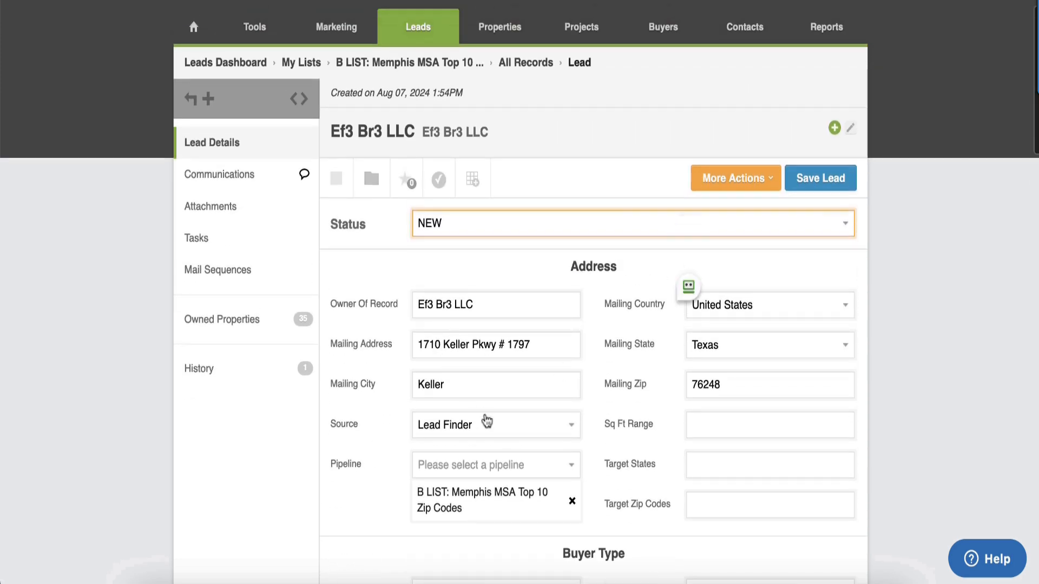
{"action": "double_click", "coordinate": [421, 385]}
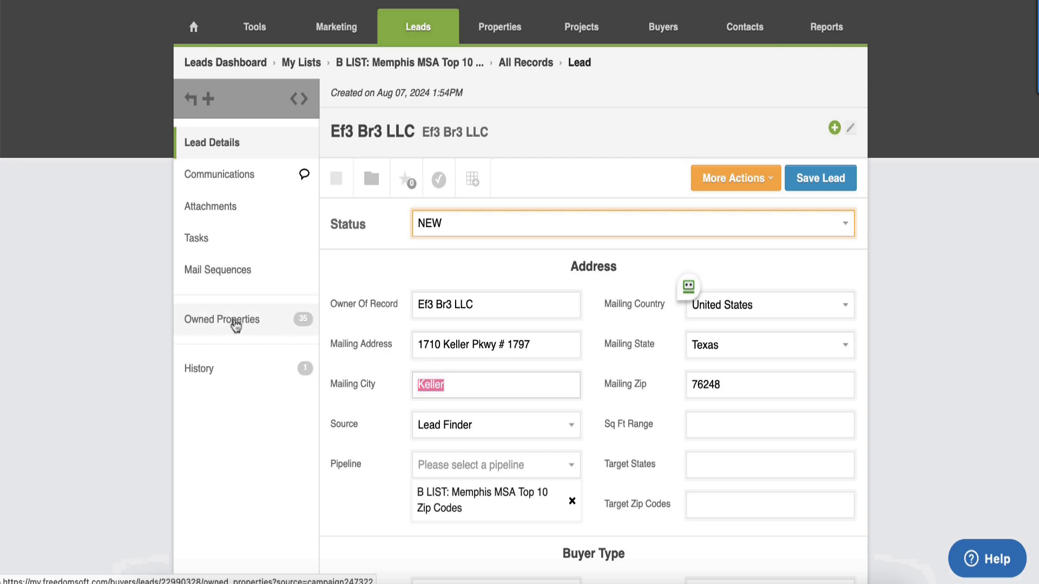
- Show the owned properties of Ef3 Br3 LLC and review their locations, prices and sold dates
{"action": "left_click", "coordinate": [235, 322]}
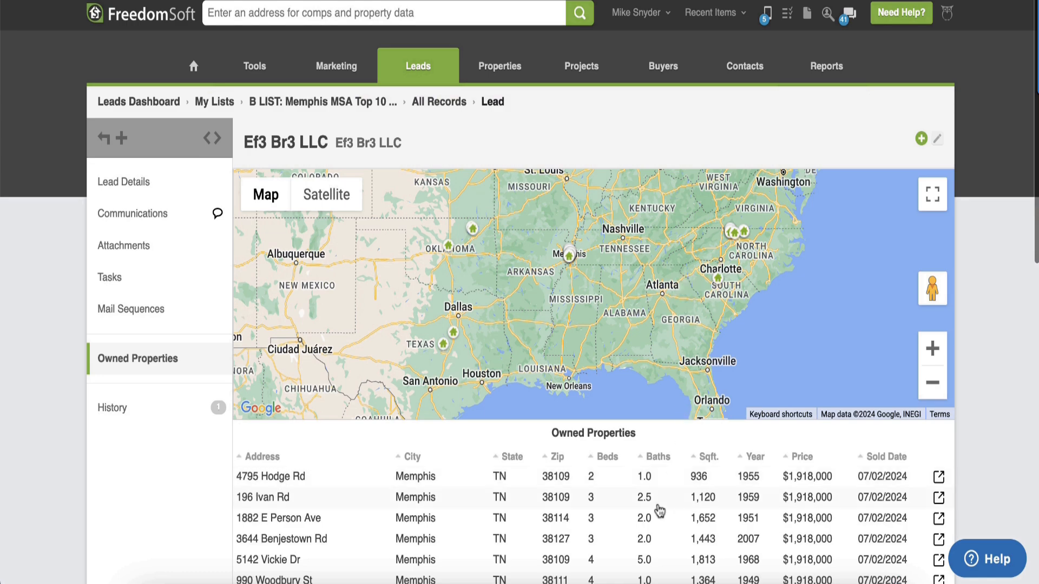
{"action": "scroll", "coordinate": [132, 523], "scroll_direction": "down", "scroll_amount": 2}
{"action": "scroll", "coordinate": [368, 464], "scroll_direction": "down", "scroll_amount": 10}
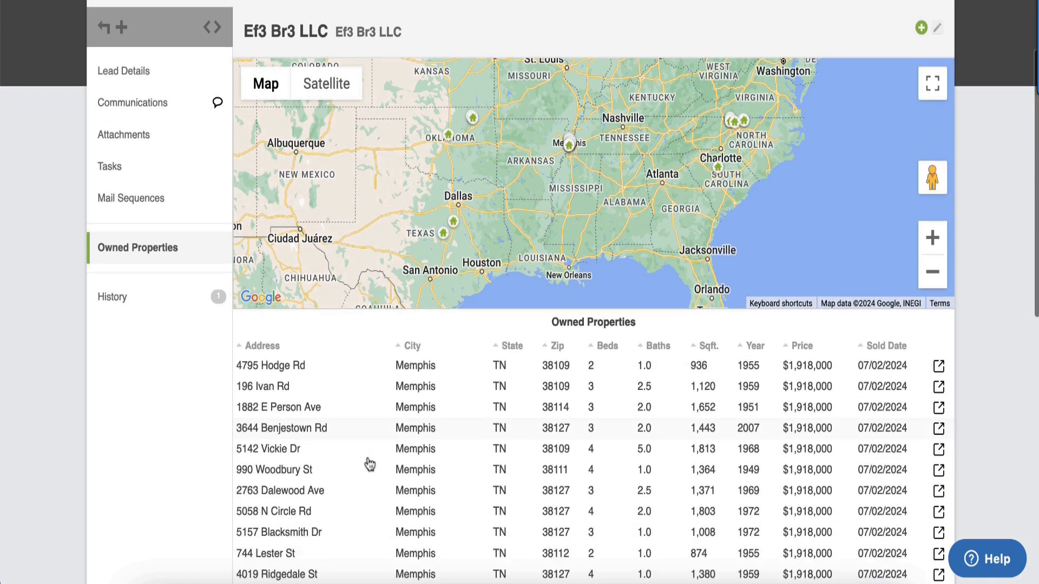
{"action": "scroll", "coordinate": [370, 464], "scroll_direction": "up", "scroll_amount": 8}
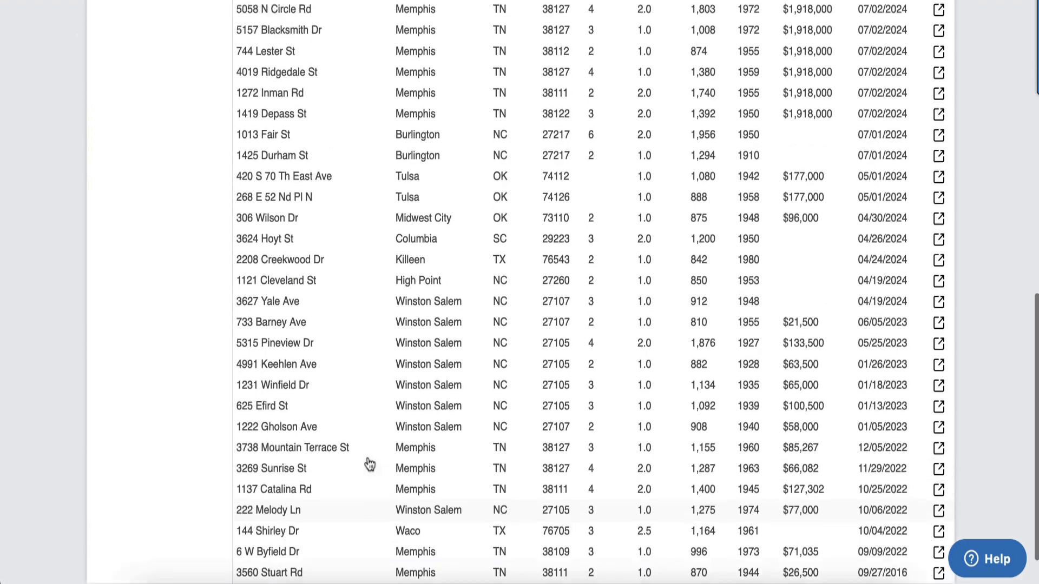
{"action": "scroll", "coordinate": [370, 464], "scroll_direction": "up", "scroll_amount": 4}
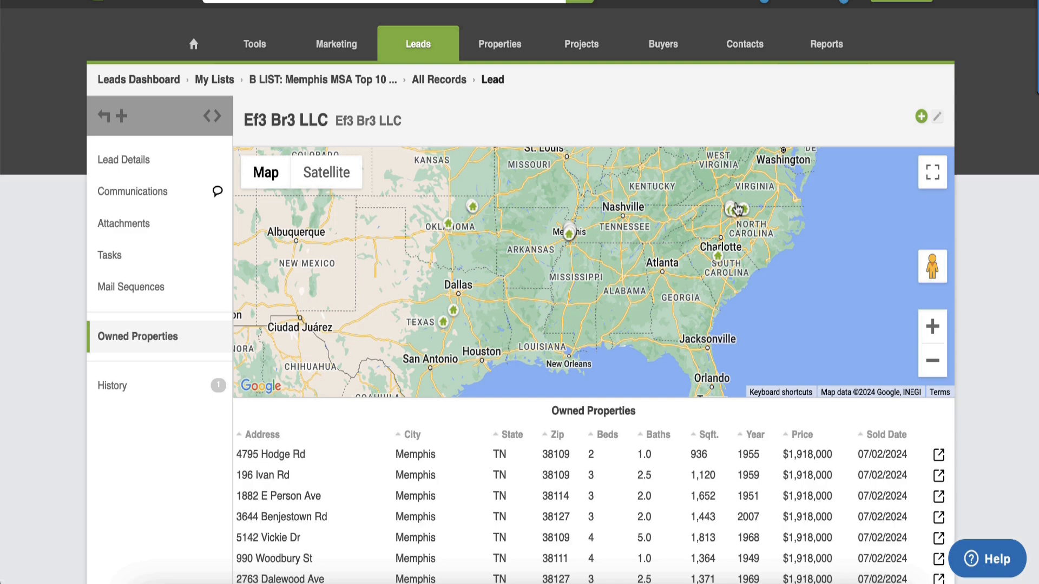
- Inspect the buyer's properties on the map, from the North Carolina cluster out to the other states, and compare them with the property list
{"action": "left_click", "coordinate": [736, 209]}
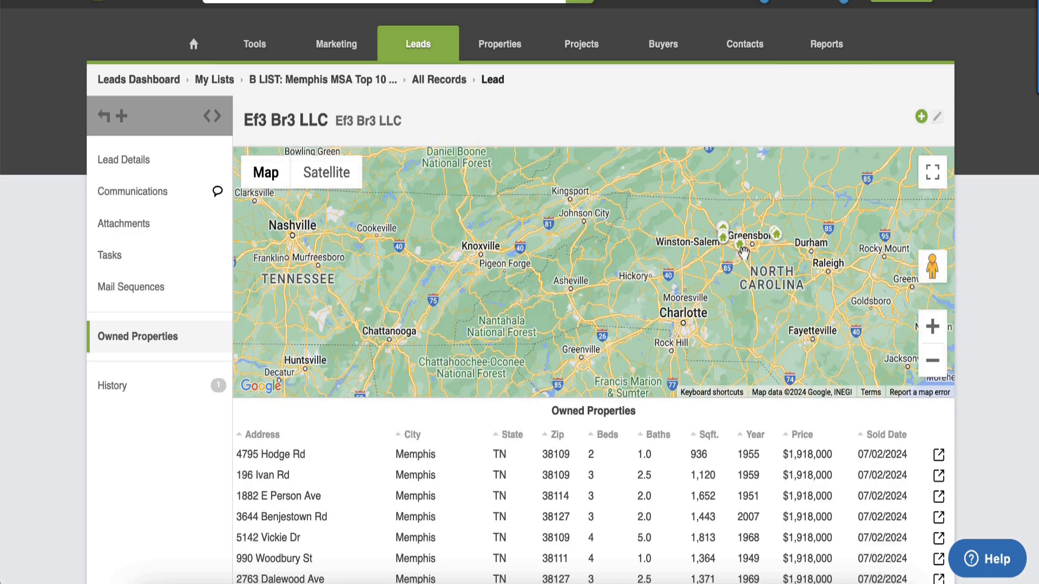
{"action": "left_click", "coordinate": [932, 360]}
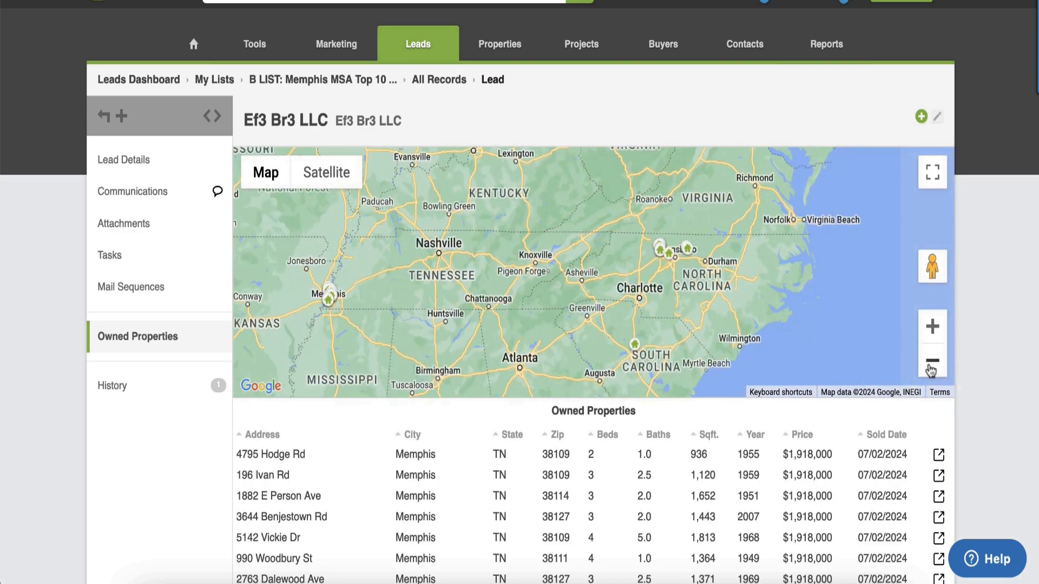
{"action": "left_click", "coordinate": [933, 360]}
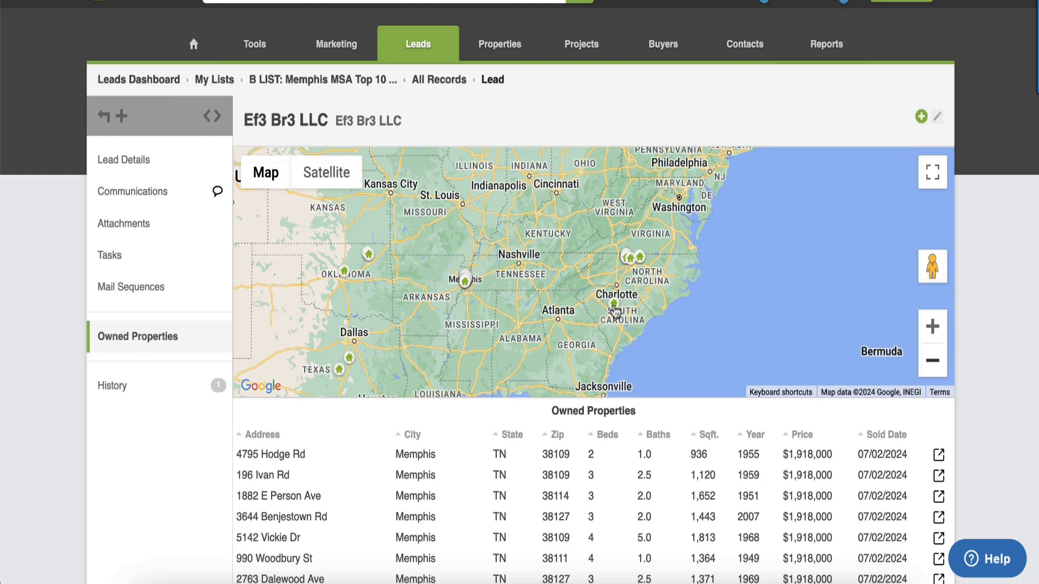
{"action": "left_click_drag", "start_coordinate": [503, 298], "coordinate": [568, 300]}
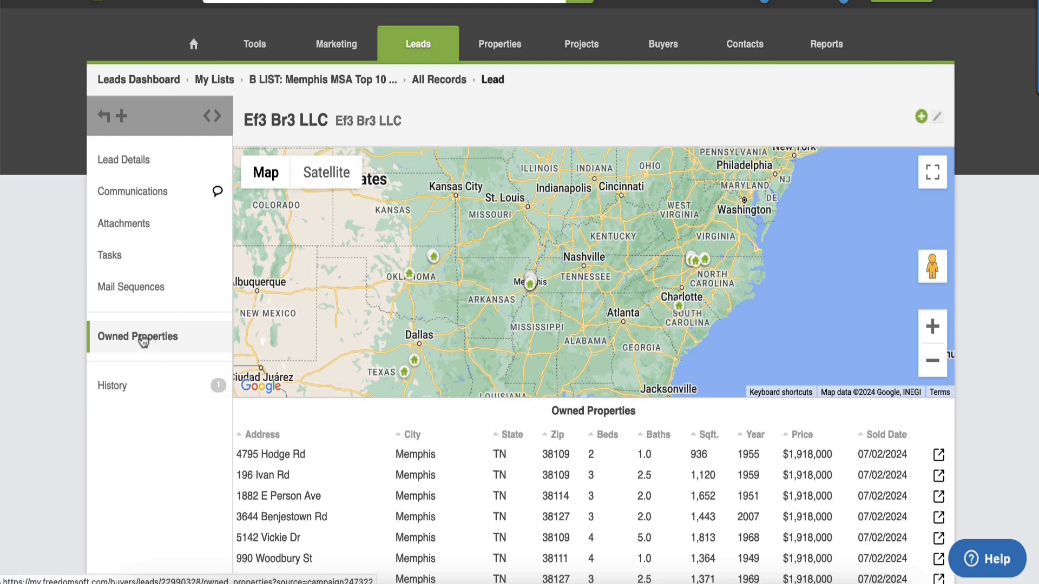
{"action": "scroll", "coordinate": [317, 493], "scroll_direction": "down", "scroll_amount": 3}
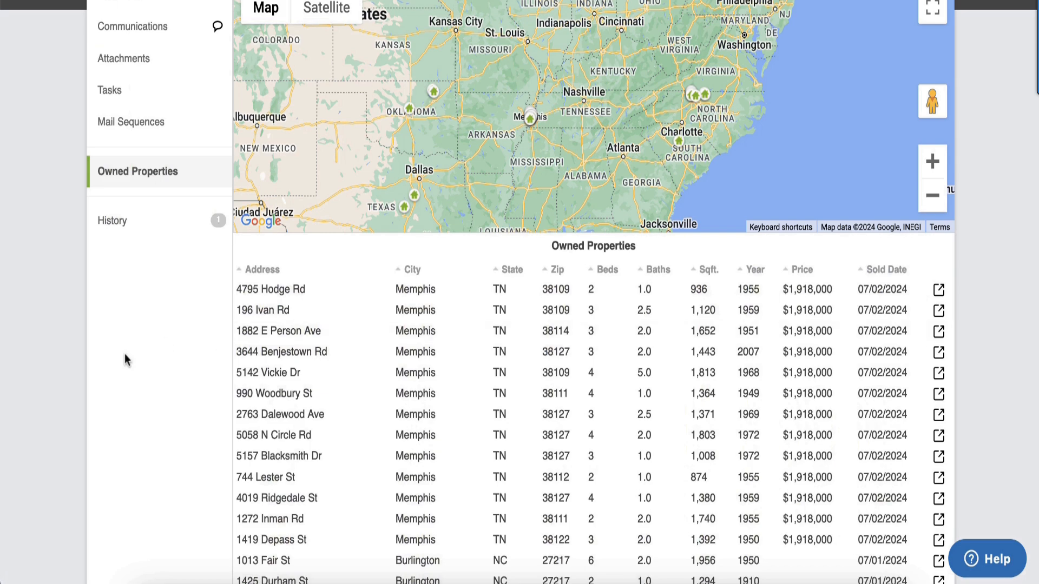
{"action": "scroll", "coordinate": [125, 360], "scroll_direction": "up", "scroll_amount": 3}
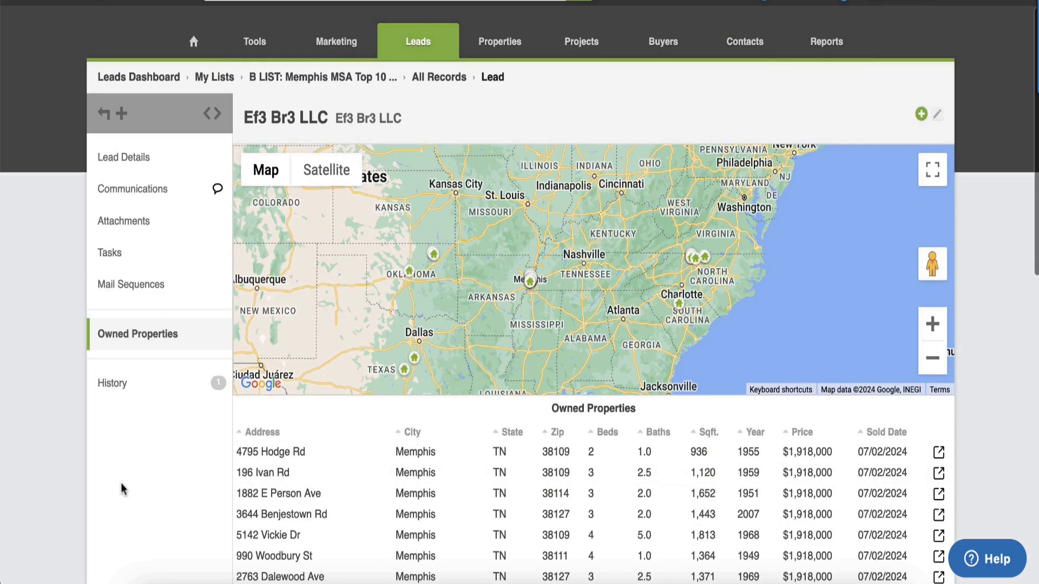
{"action": "scroll", "coordinate": [139, 495], "scroll_direction": "down", "scroll_amount": 4}
{"action": "scroll", "coordinate": [139, 497], "scroll_direction": "up", "scroll_amount": 4}
{"action": "scroll", "coordinate": [140, 496], "scroll_direction": "up", "scroll_amount": 1}
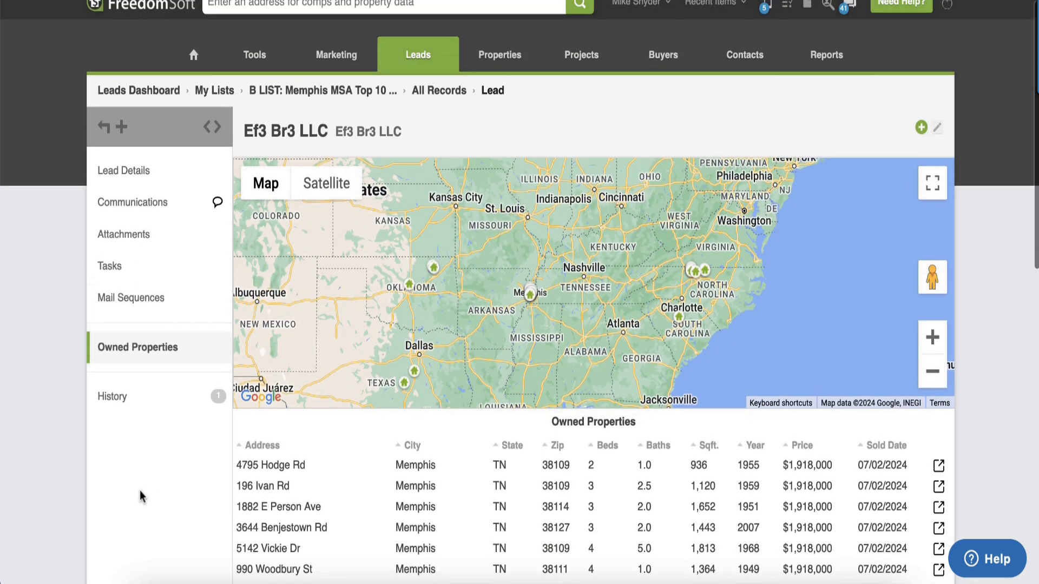